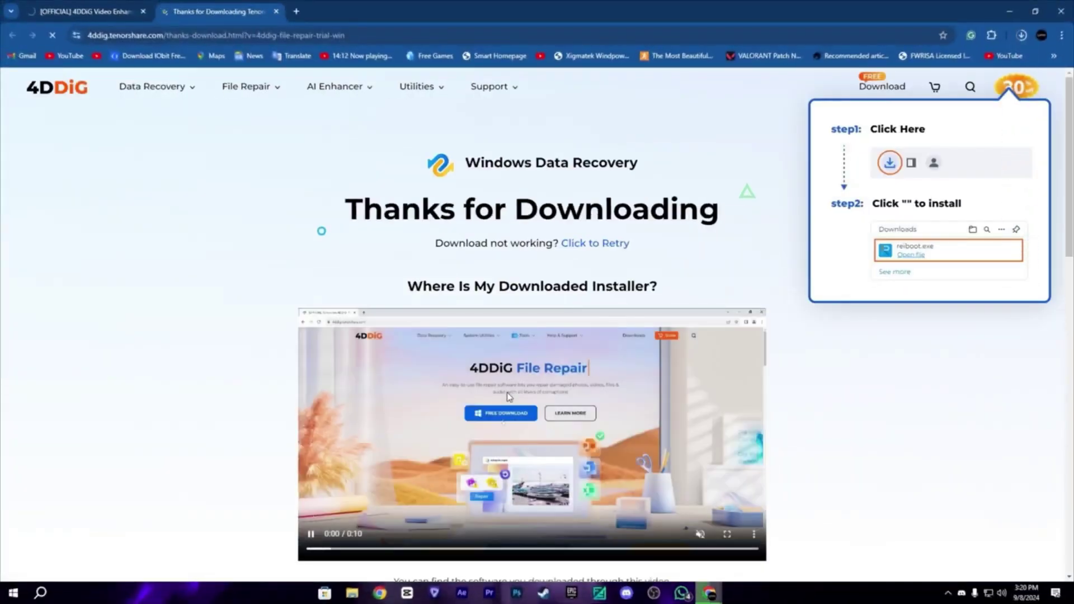
- Open Chrome's downloads list to launch the downloaded 4DDiG File Repair installer
click(1020, 35)
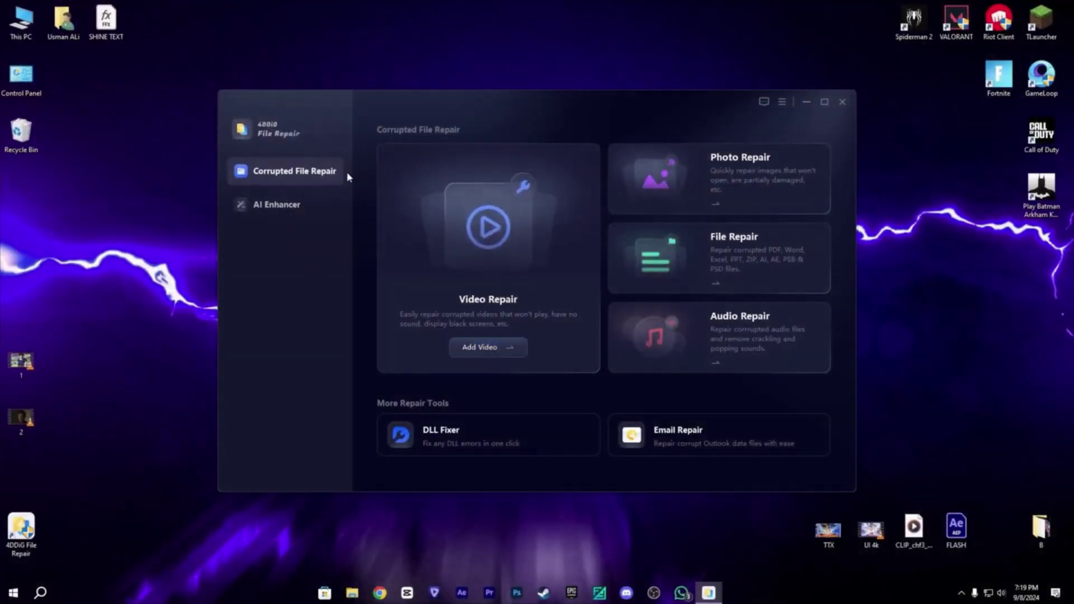
- In AI Enhancer, try the Face and Anime models, then return to General Model
click(823, 105)
click(1043, 10)
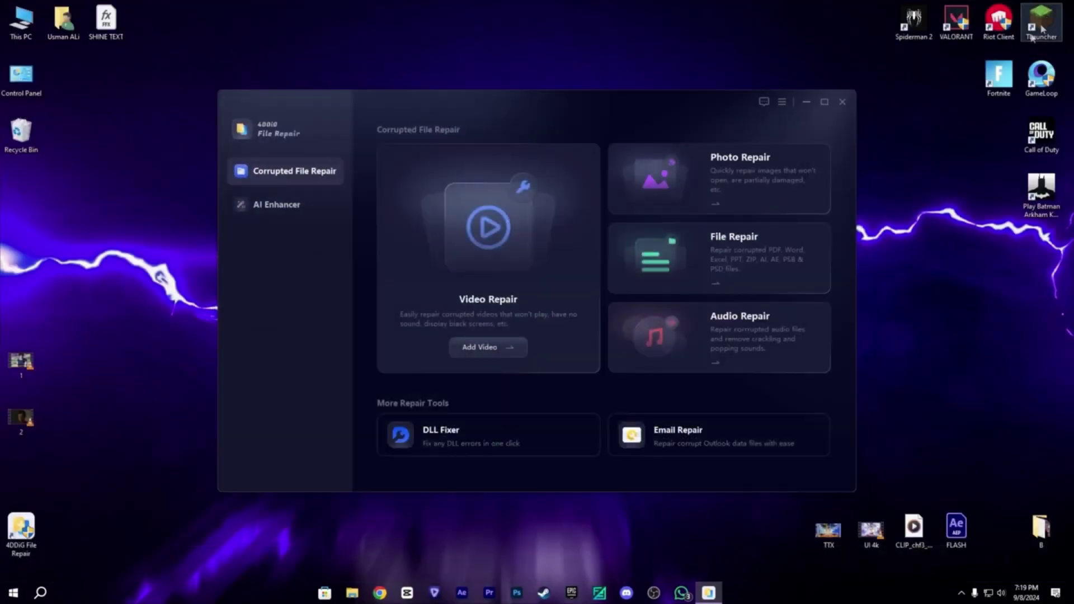
click(825, 102)
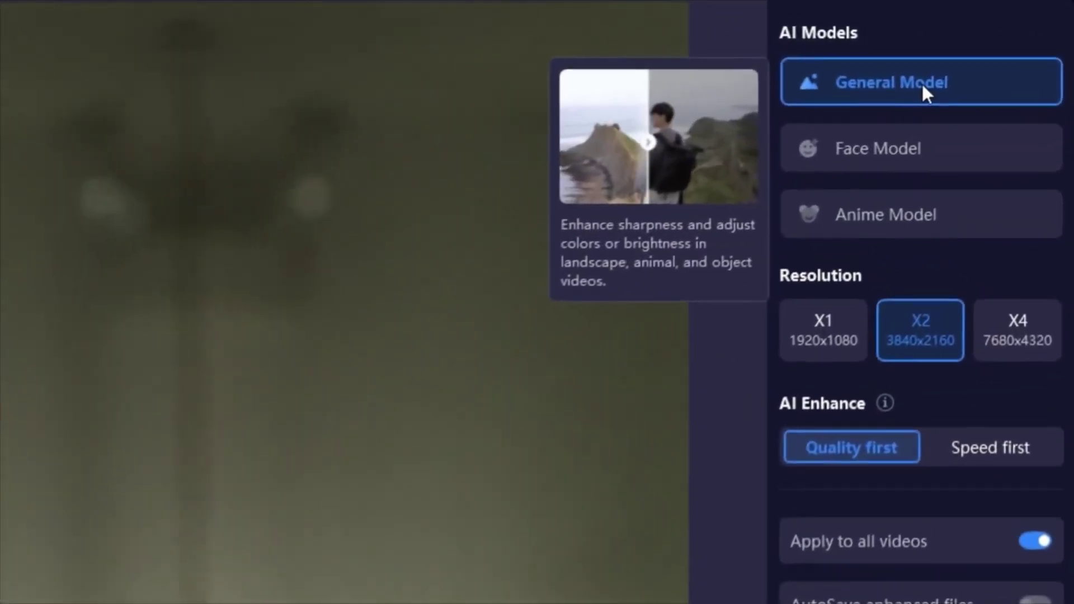
click(924, 161)
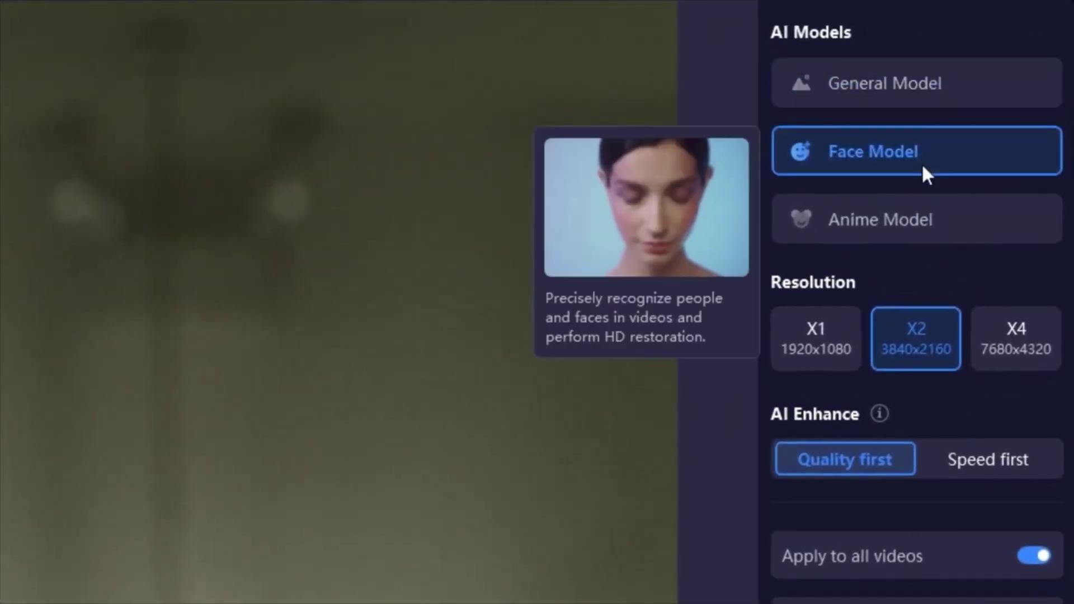
click(909, 226)
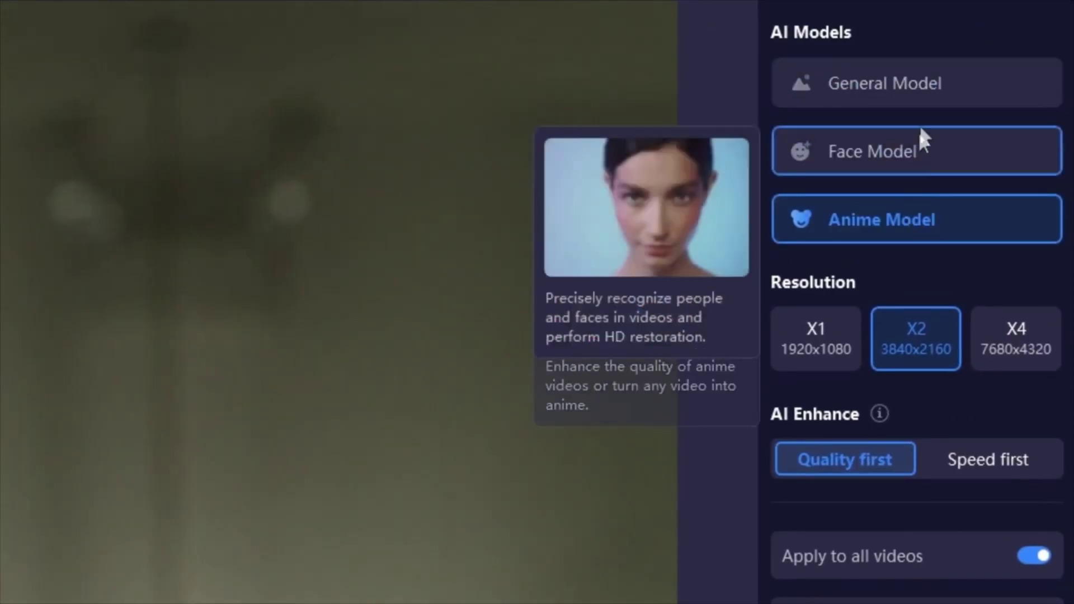
click(922, 94)
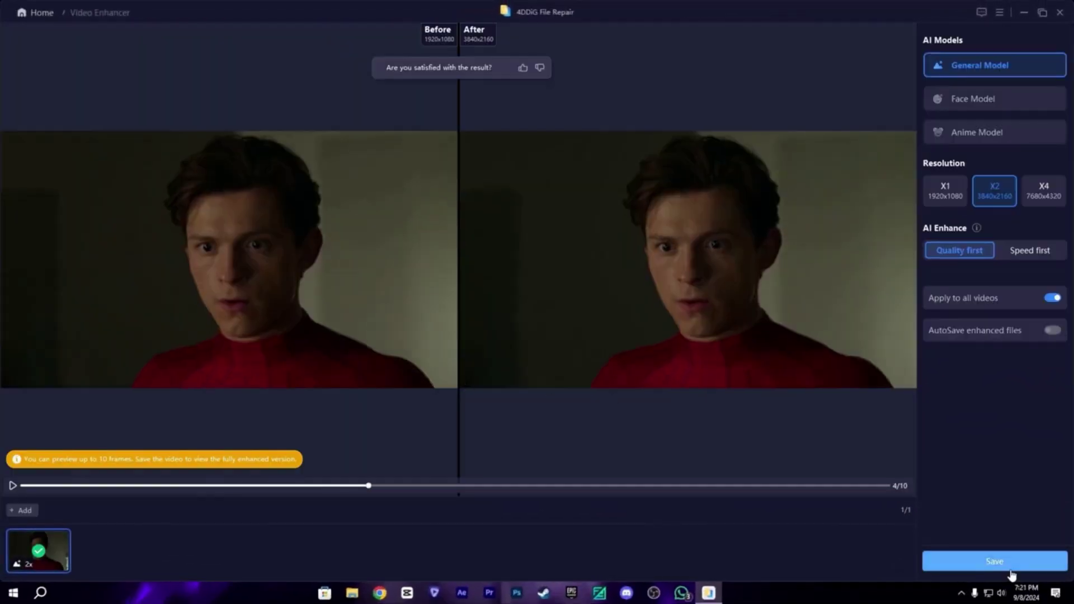
- Save the enhanced 3840x2160 Spider-Man clip and wait for Export Complete
click(1012, 576)
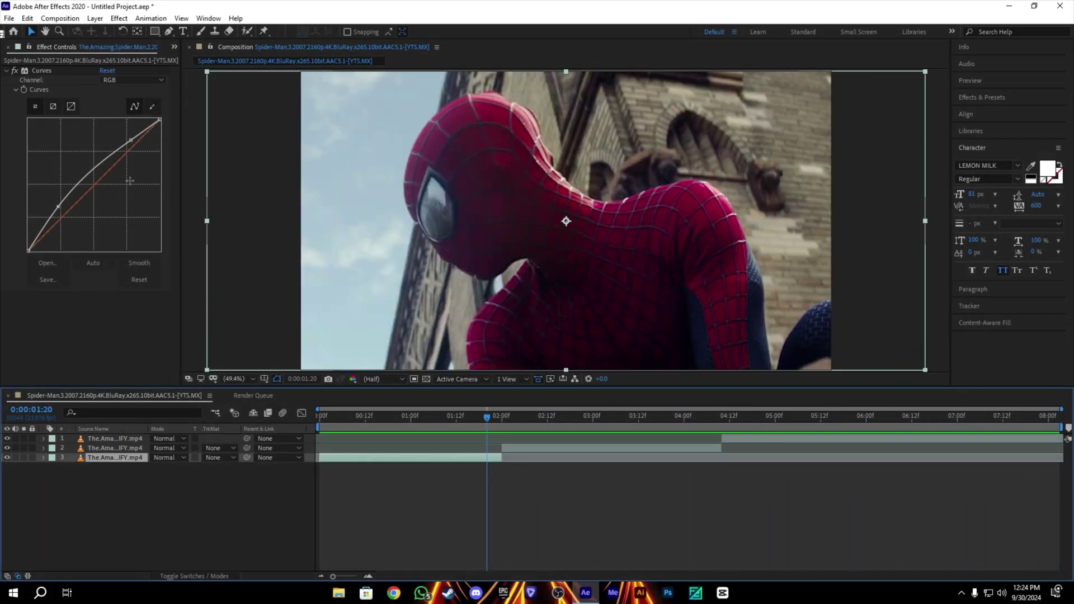
- Toggle layer 3's Curves effect off and on, then scrub the timeline to compare
drag(380, 418, 354, 419)
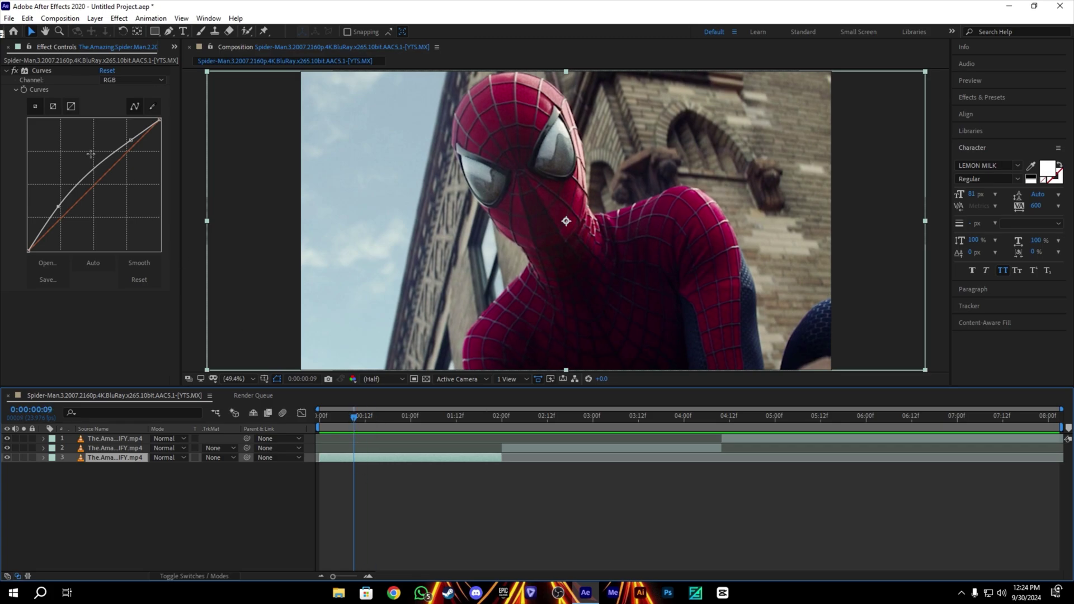
click(16, 70)
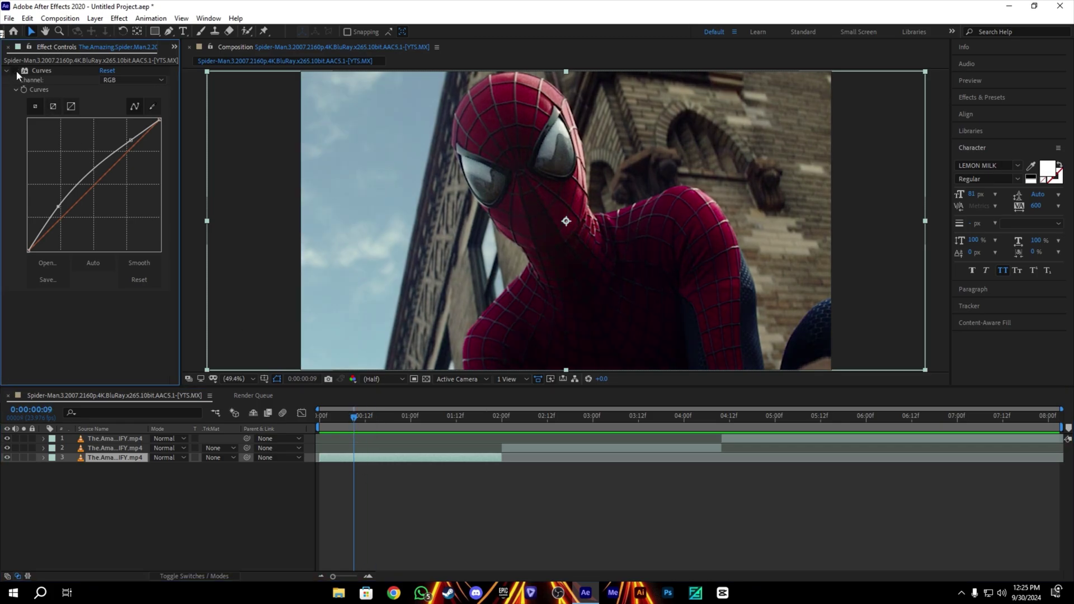
click(15, 70)
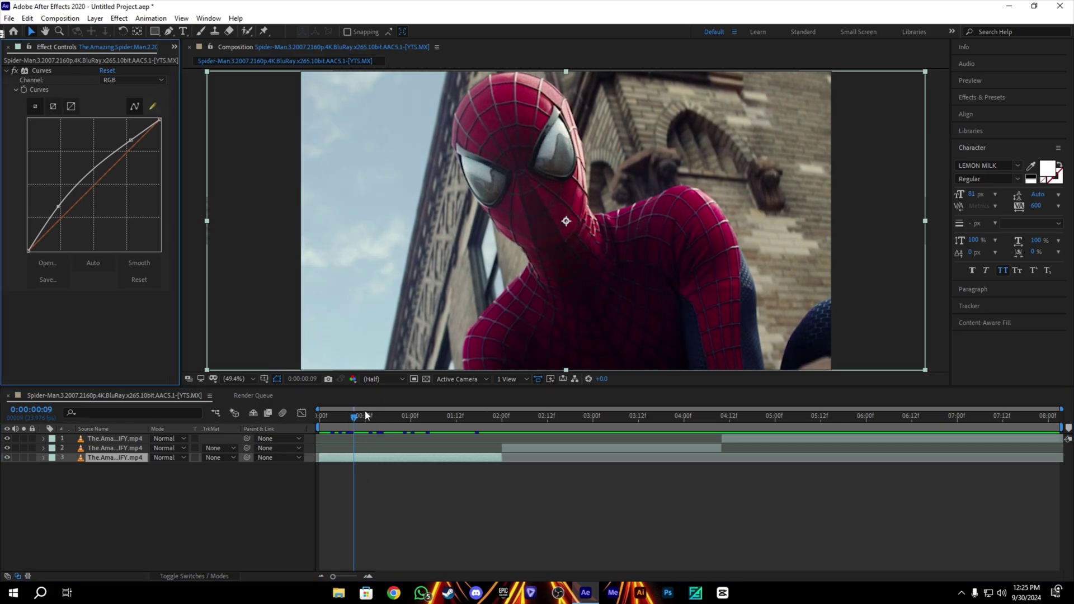
drag(367, 415, 1056, 428)
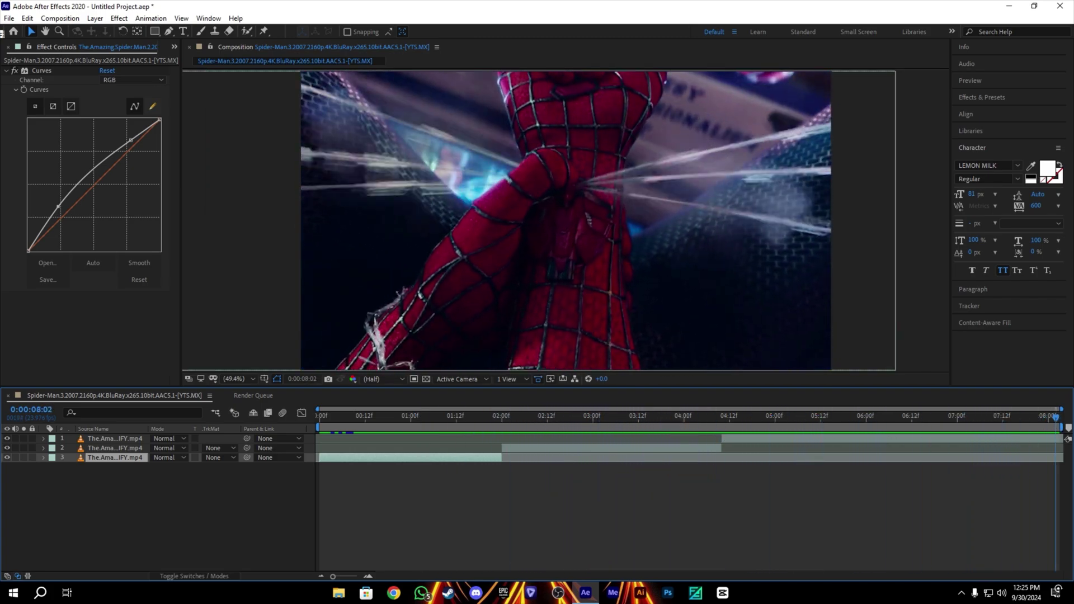
- Queue the composition with Ctrl+M, set the output file to CLIP.avi, and render
key(ctrl+m)
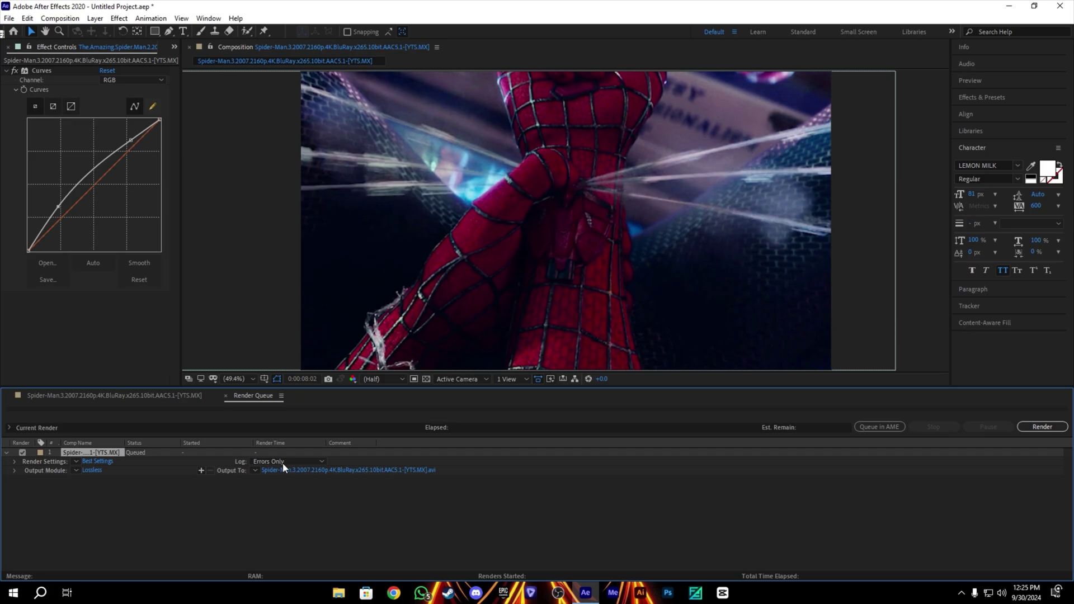
click(318, 471)
text(CLIP)
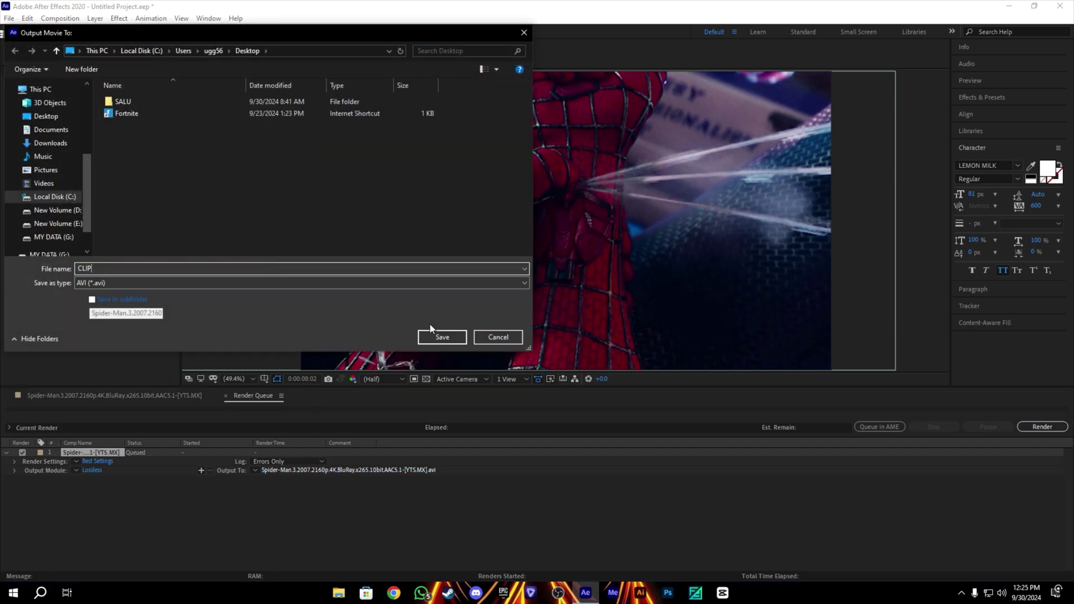
click(455, 338)
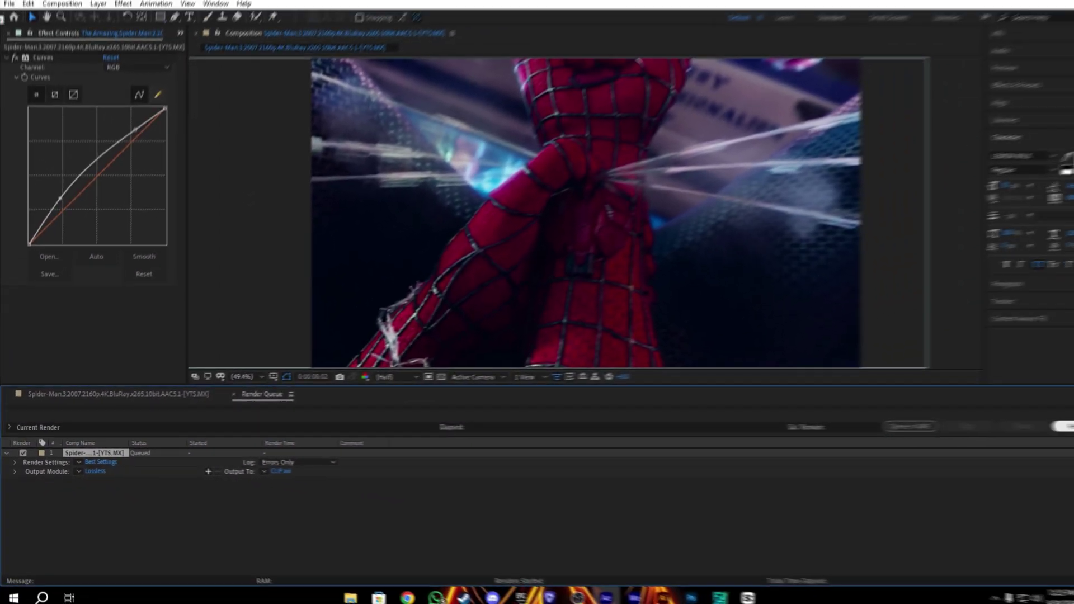
click(1042, 427)
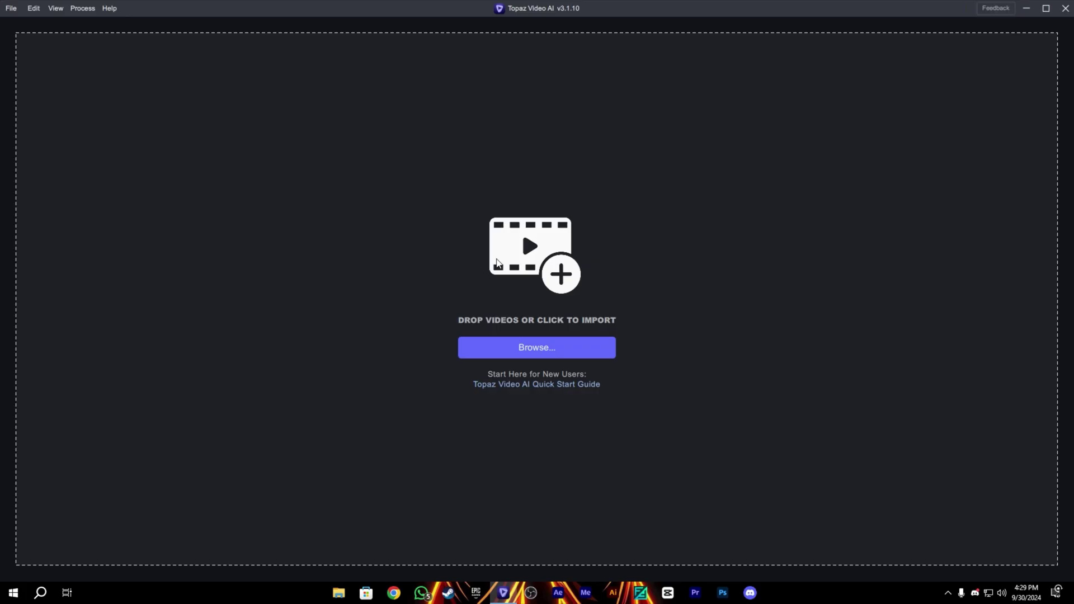
- Import CLIP.avi as the input video and dismiss the updates window
click(530, 352)
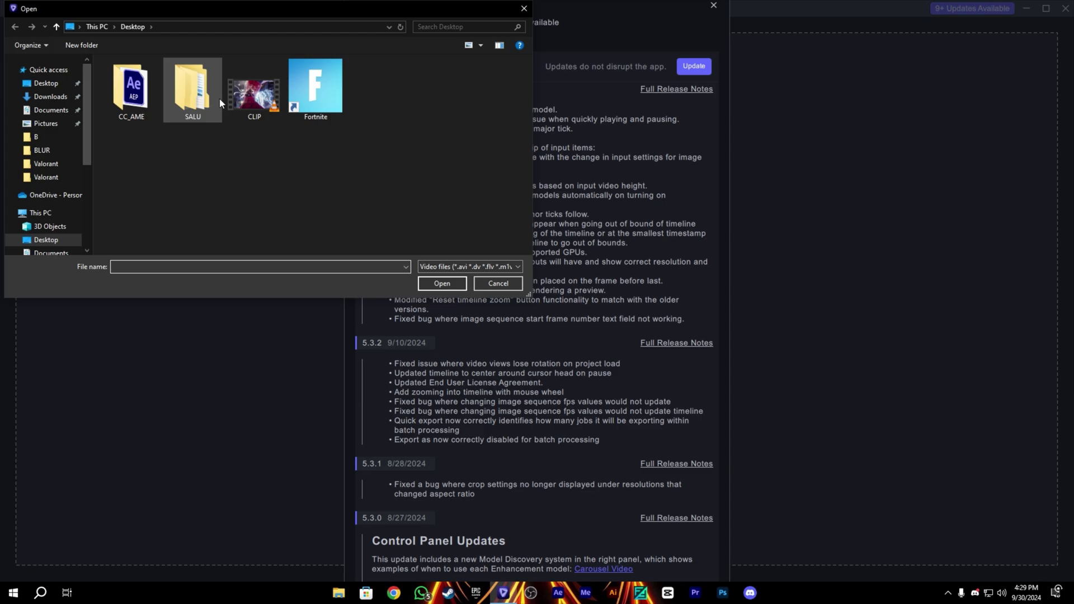
double_click(257, 91)
click(714, 6)
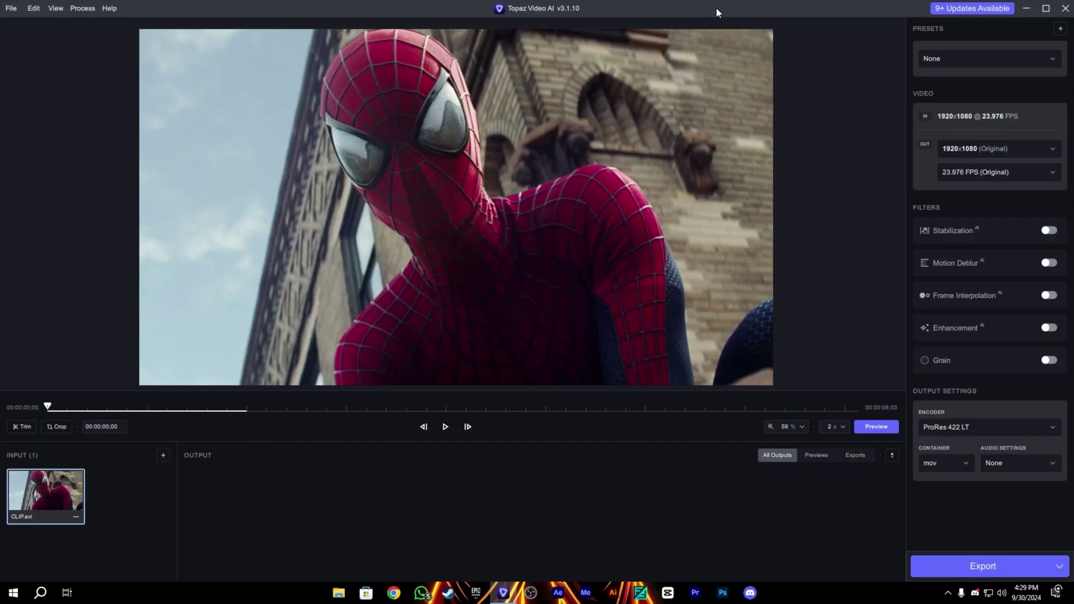
- Set the output to 2x Upscale (3840x2160) at 60 FPS
drag(88, 409, 175, 379)
click(961, 149)
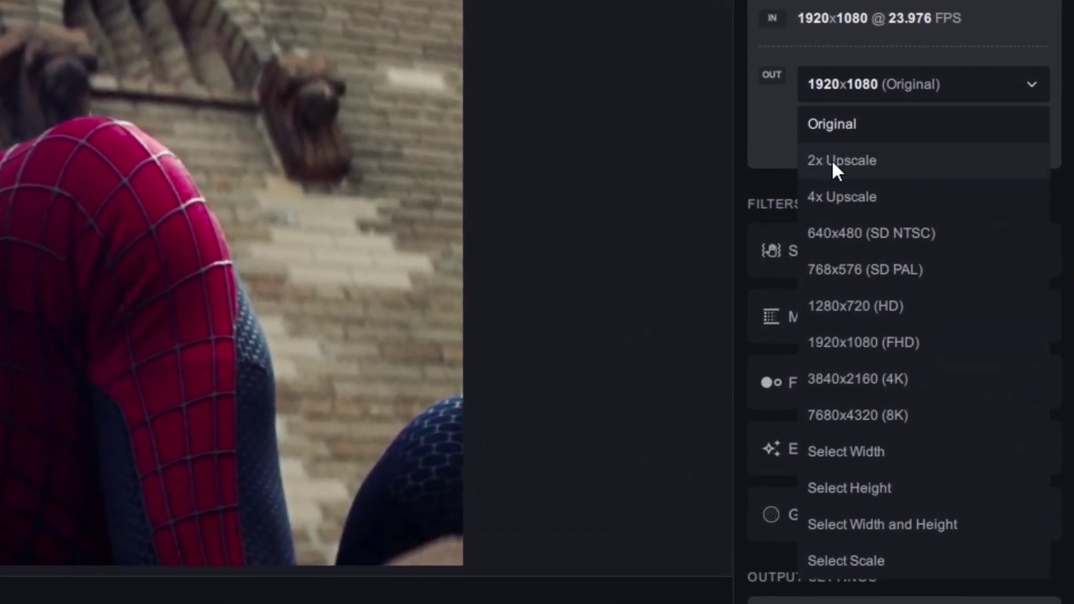
click(864, 164)
click(850, 133)
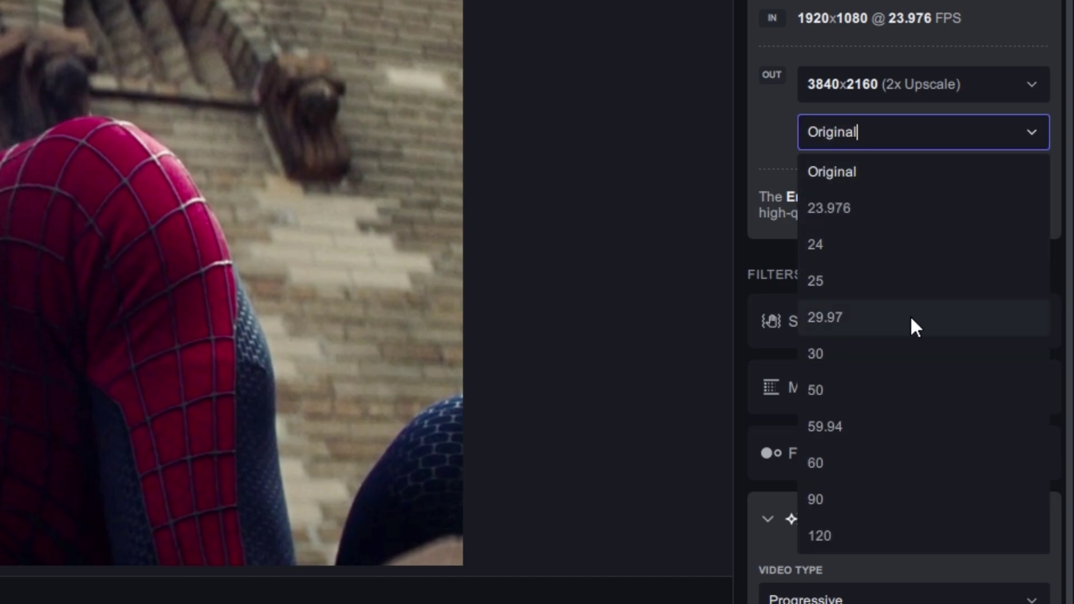
click(897, 467)
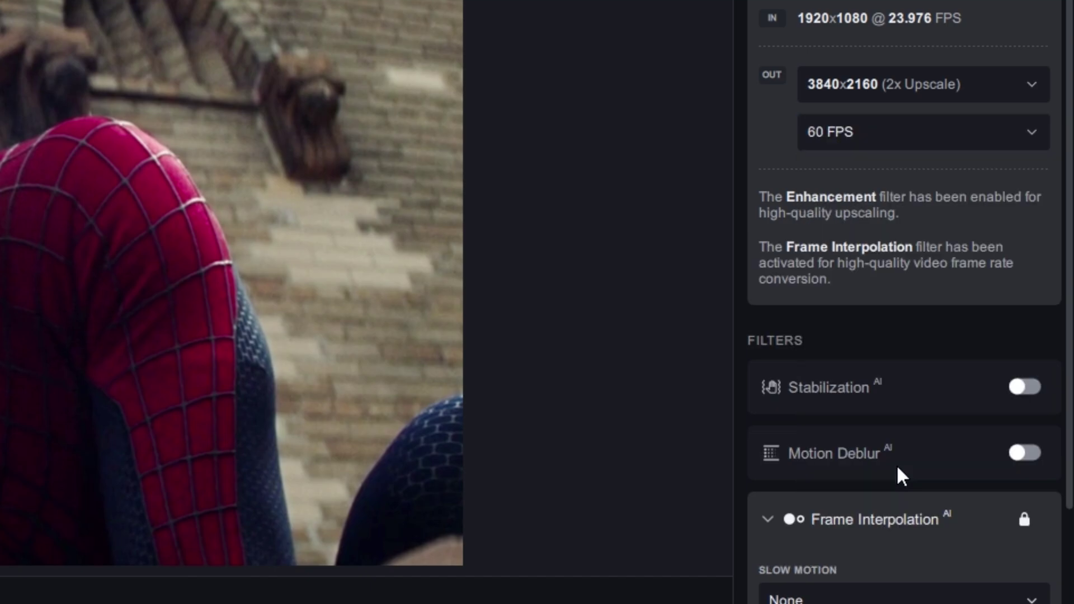
scroll(898, 468, down, 6)
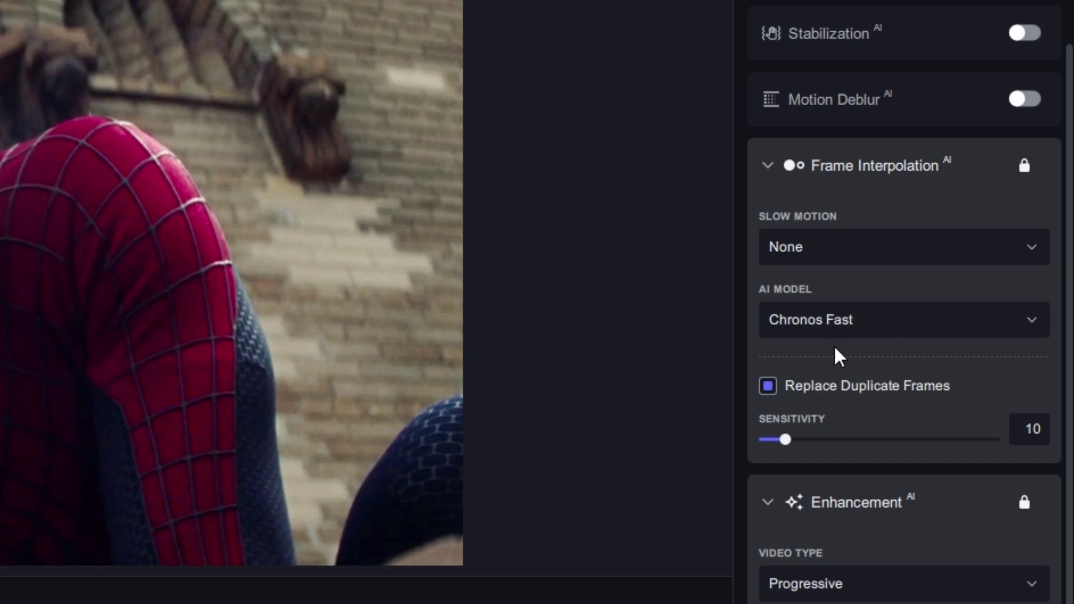
- Switch Proteus to manual, with Revert Compression 70 and Recover Details 90
scroll(834, 345, down, 5)
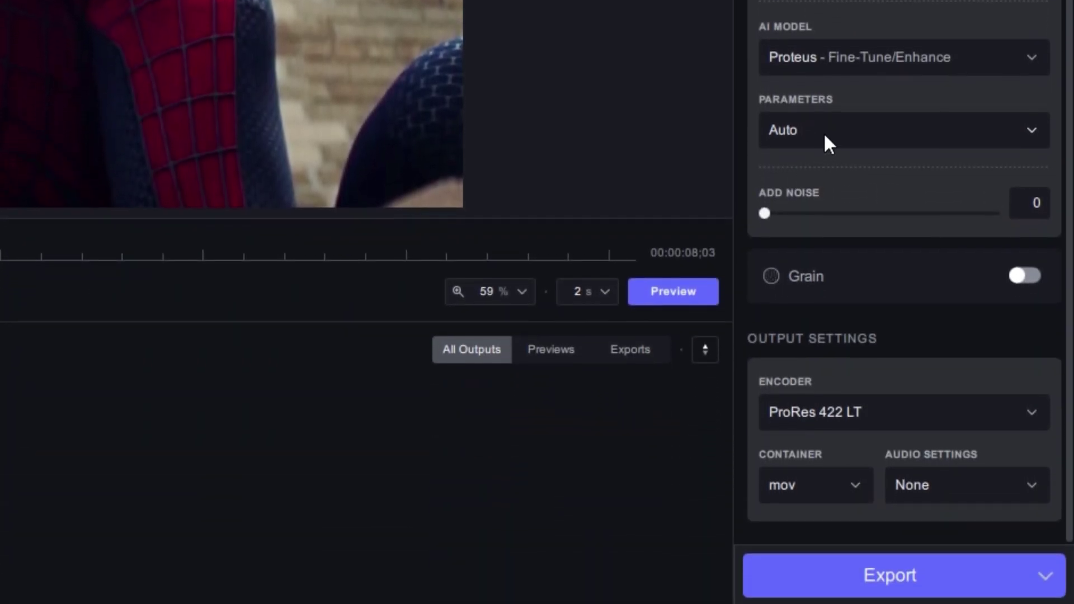
click(825, 136)
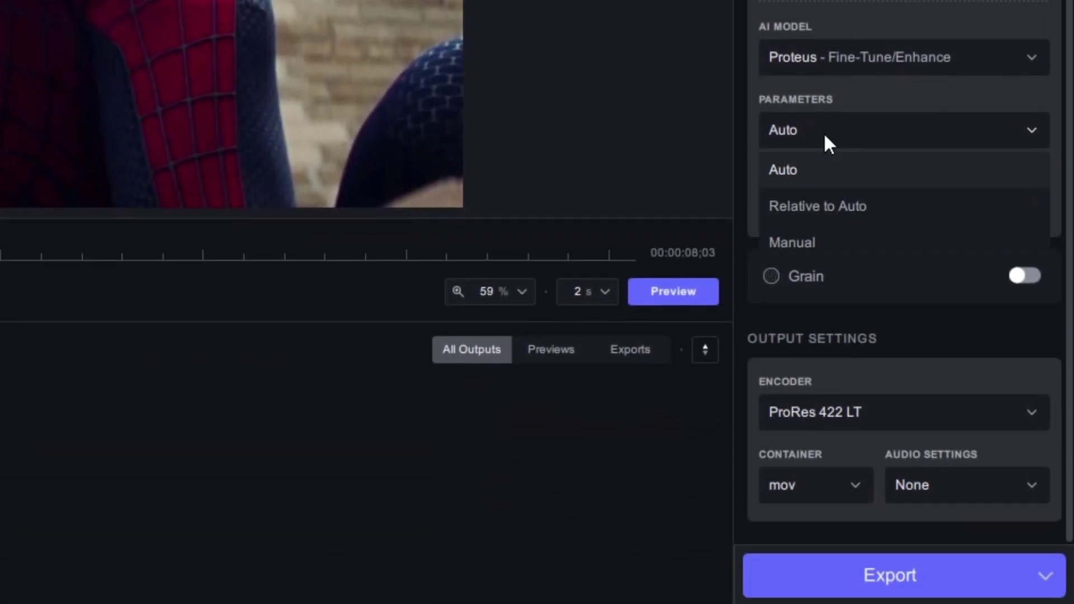
click(827, 239)
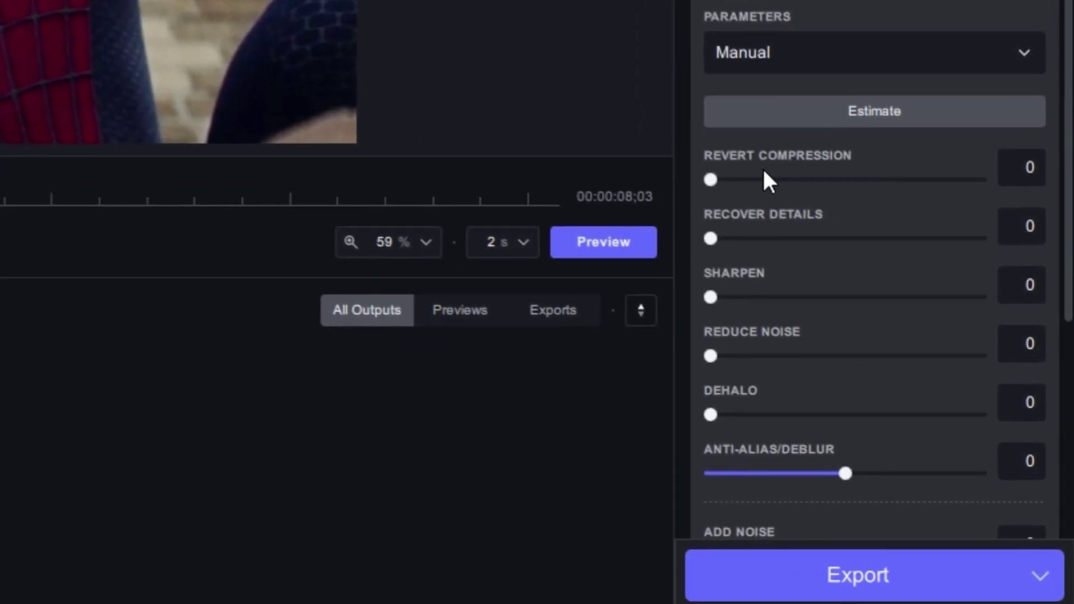
click(778, 180)
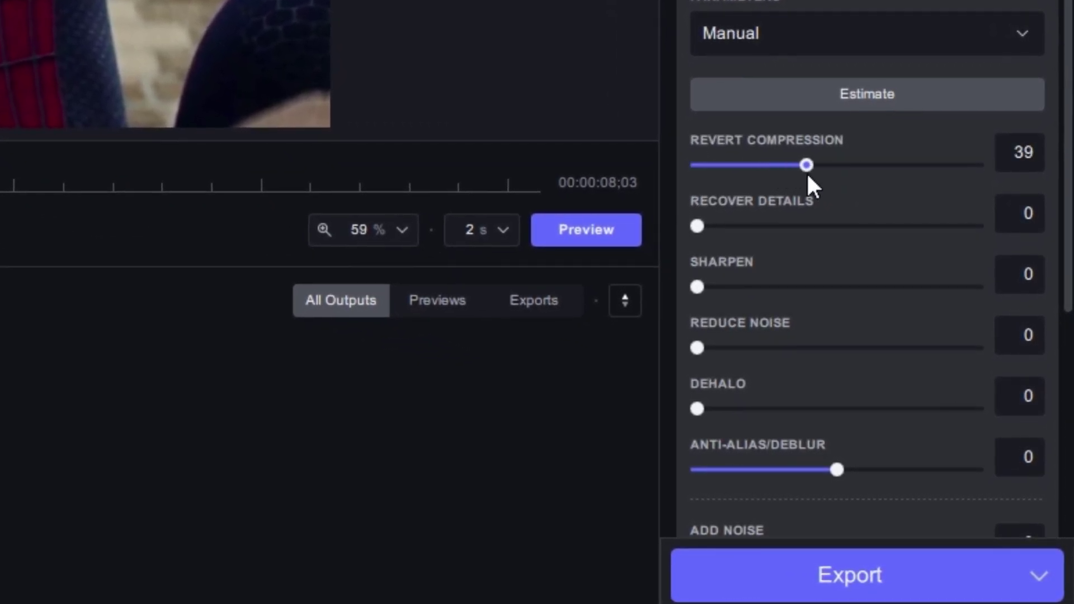
drag(808, 175, 893, 162)
drag(895, 224, 950, 229)
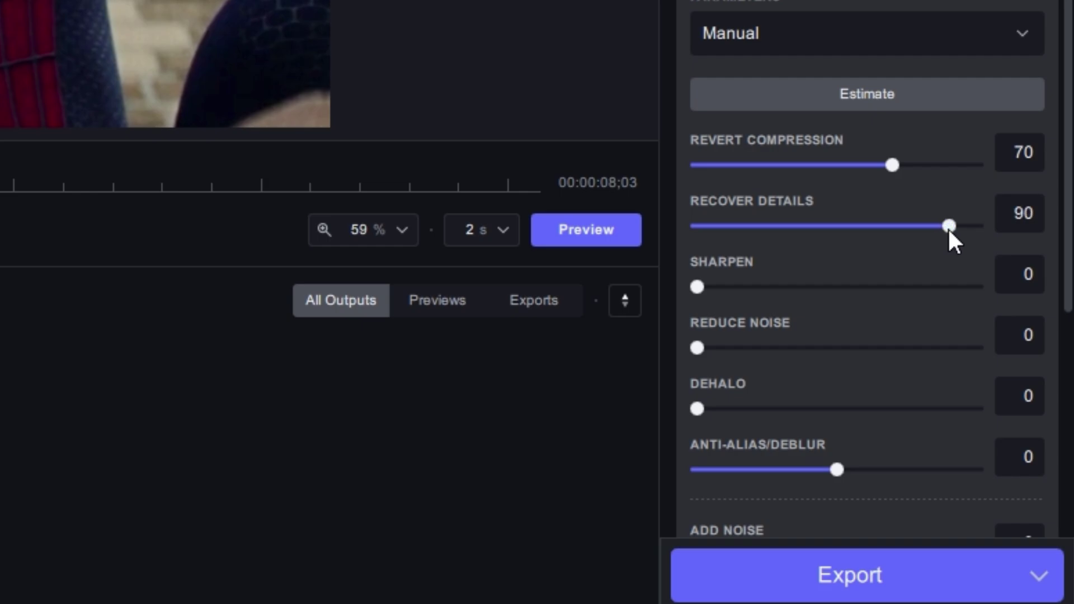
- Set Sharpen to 40, Reduce Noise to 25, Dehalo to 20 and Anti-Alias/Deblur to -40
click(762, 287)
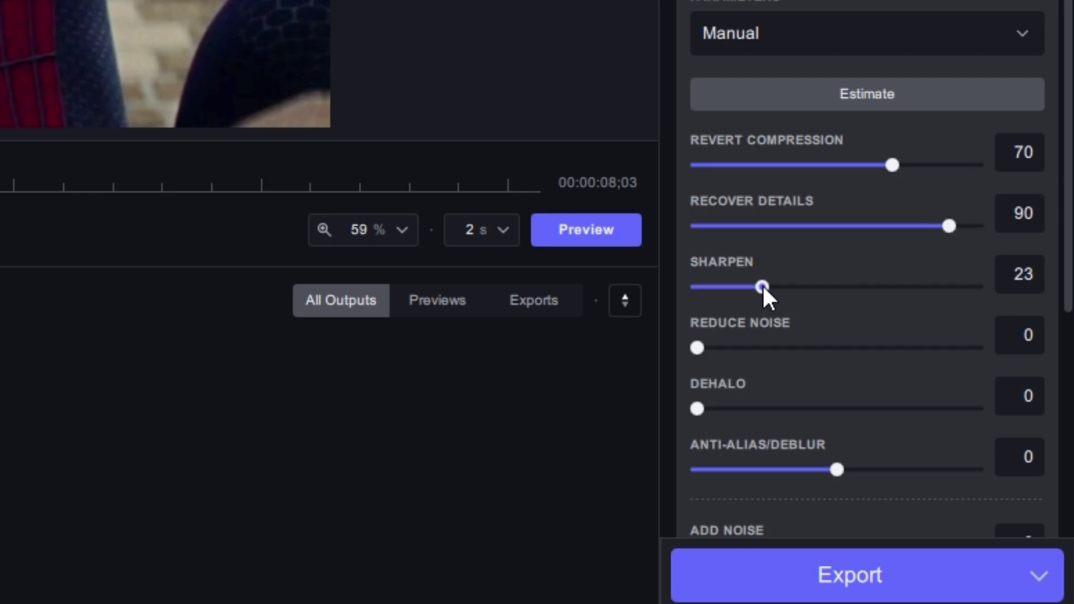
drag(801, 286, 815, 287)
click(793, 348)
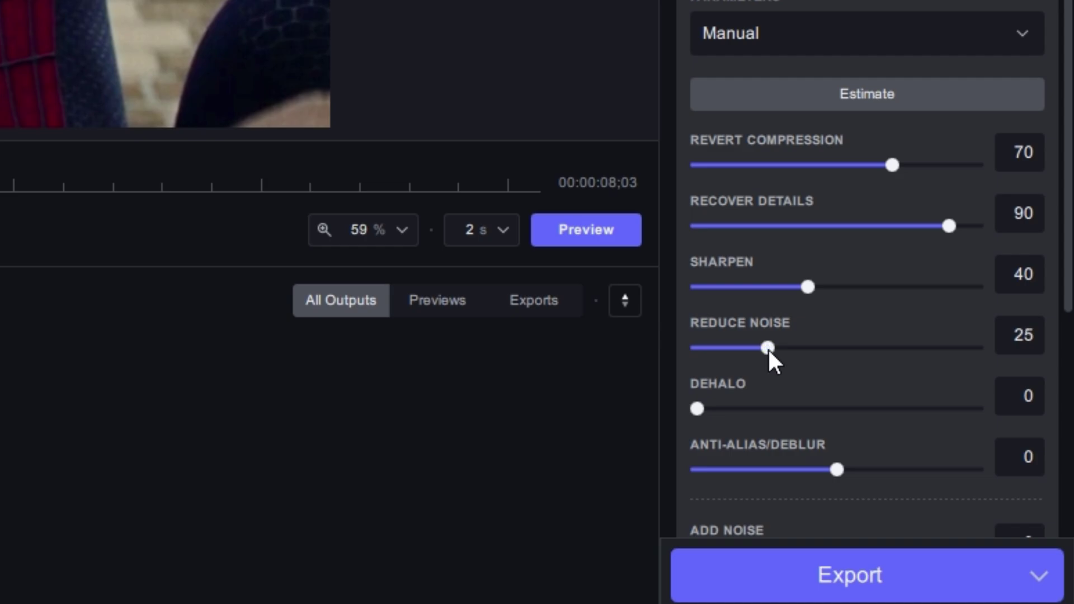
click(732, 409)
drag(752, 408, 754, 408)
drag(837, 469, 781, 469)
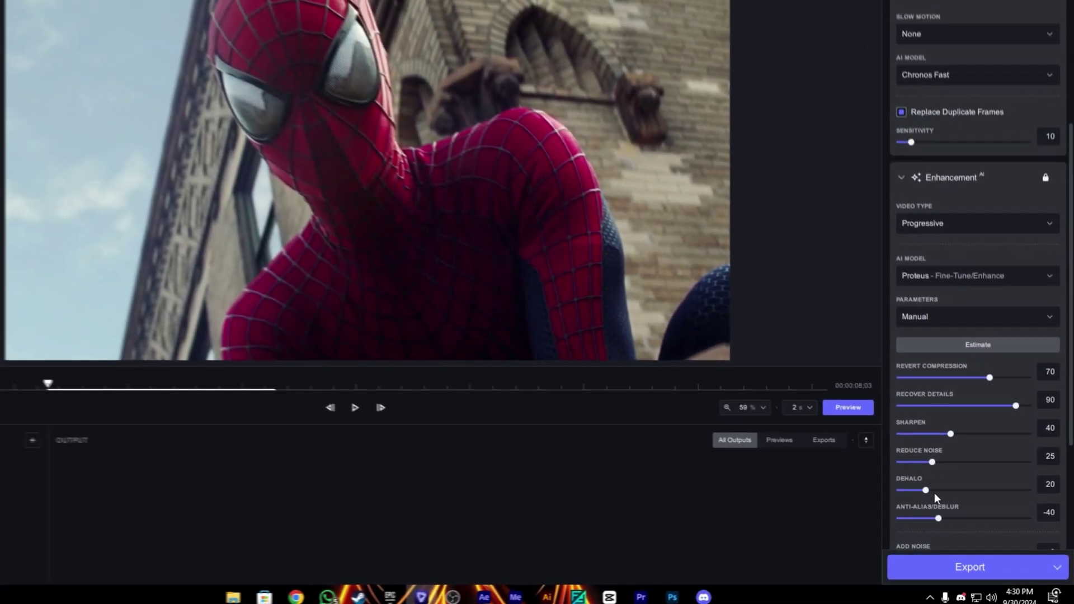
- Choose the ProRes 422 HQ encoder and start the 3840x2160 60 fps export
scroll(873, 470, down, 3)
scroll(951, 503, down, 1)
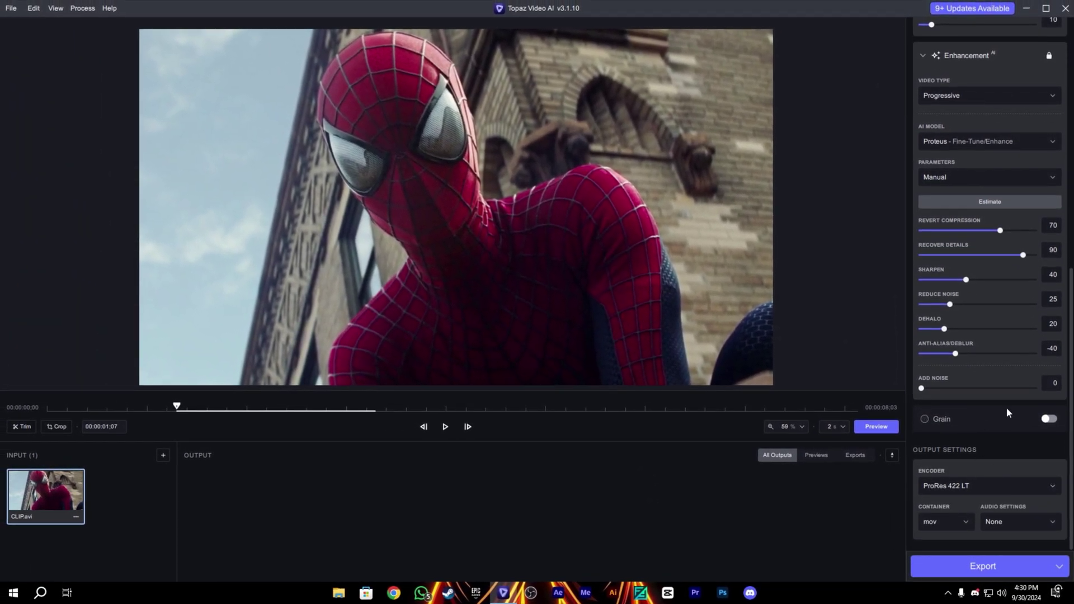
click(945, 488)
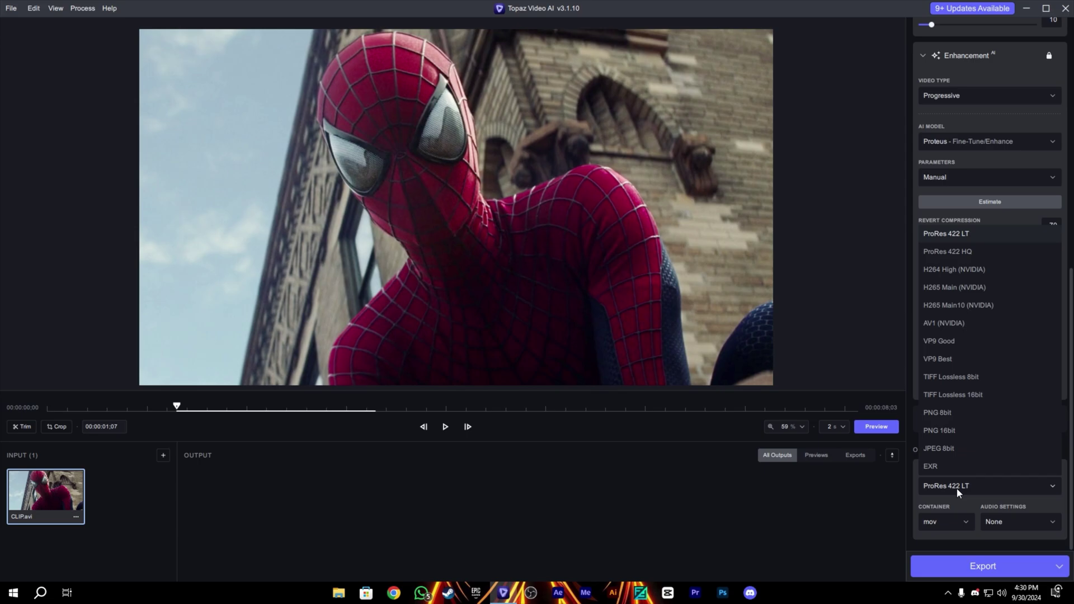
click(978, 252)
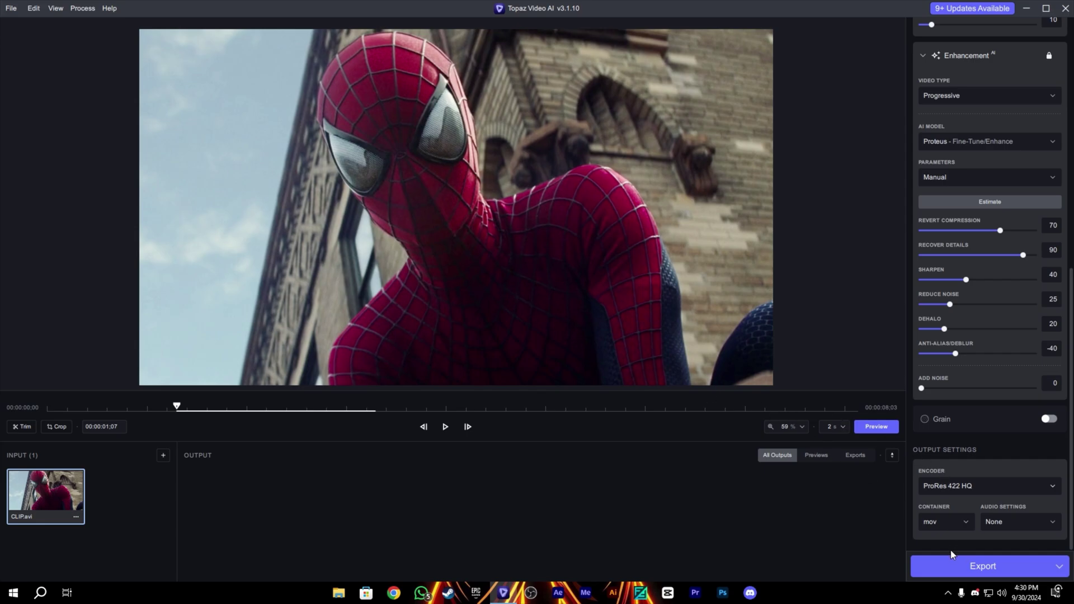
click(949, 566)
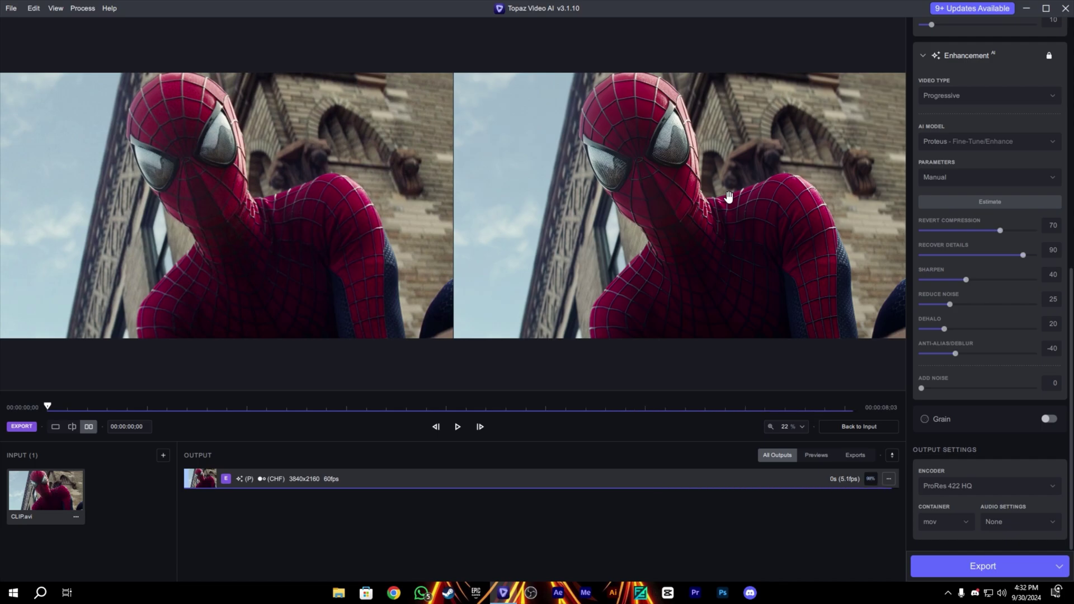
- Scrub through the finished clip to compare original and enhanced frames side by side
drag(211, 408, 313, 408)
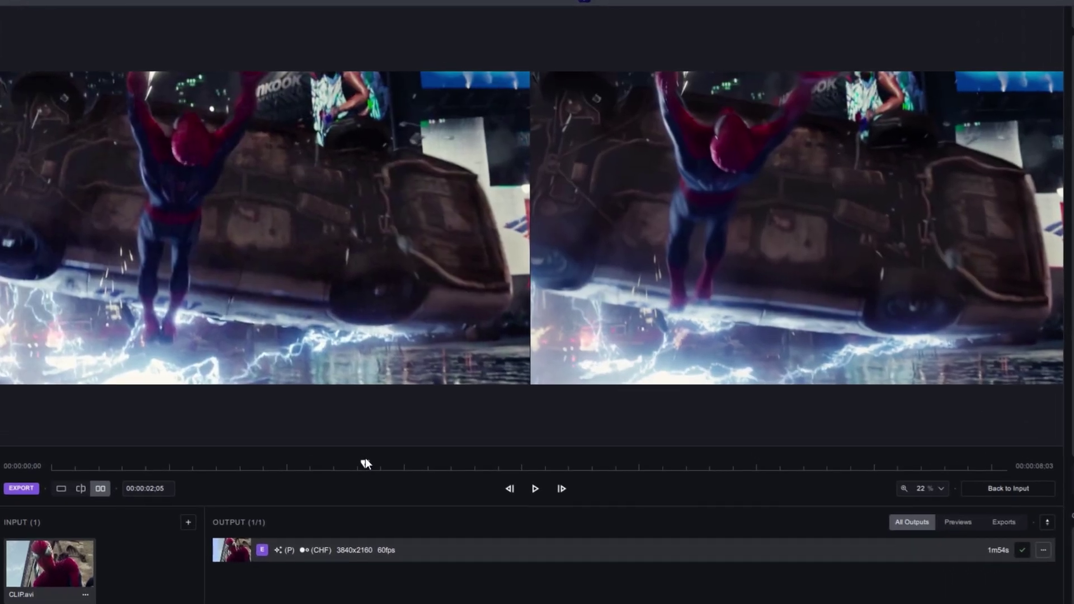
drag(366, 463, 529, 468)
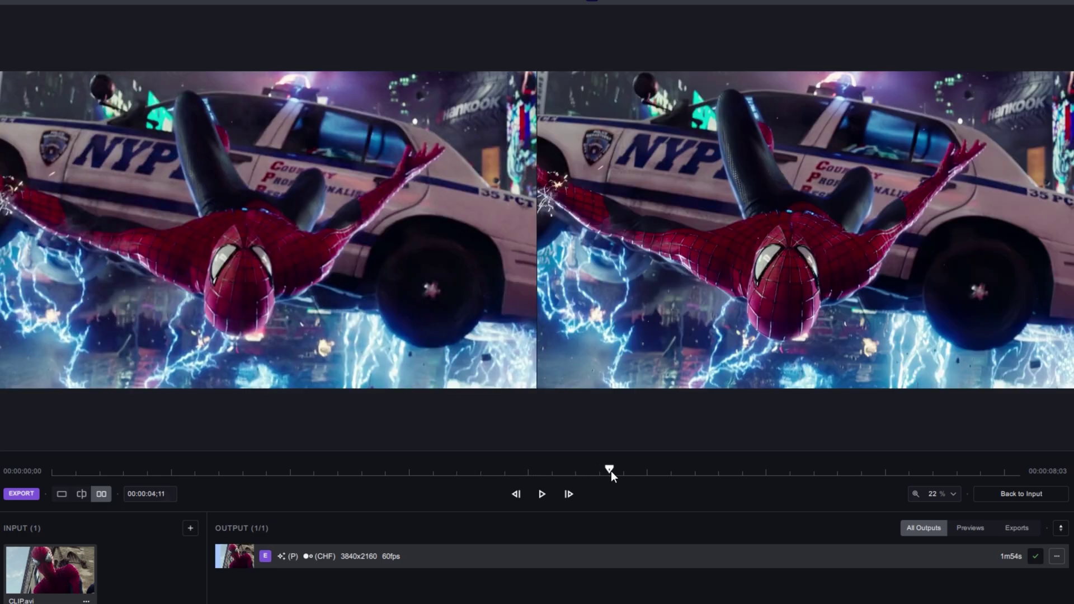
drag(611, 475, 790, 473)
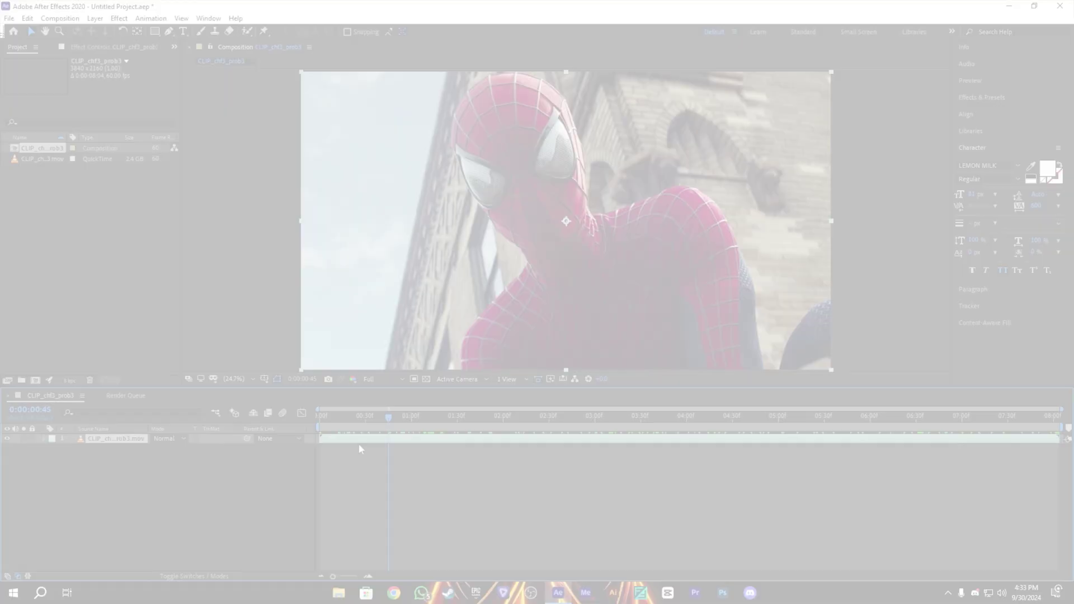
- Add an adjustment layer above the clip and apply S_Sharpen to it
right_click(196, 487)
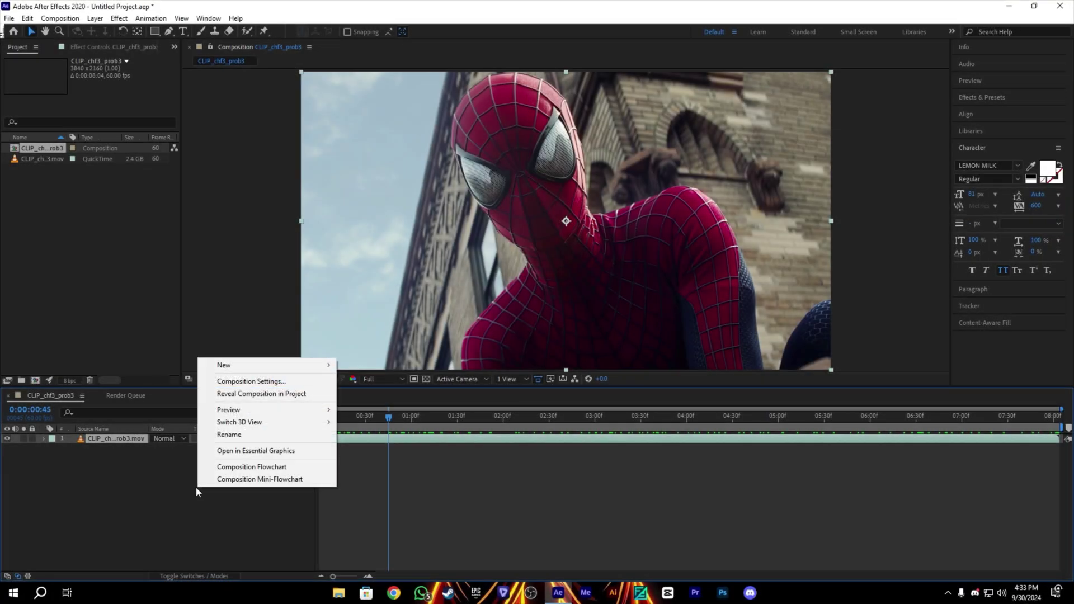
mouse_move(276, 361)
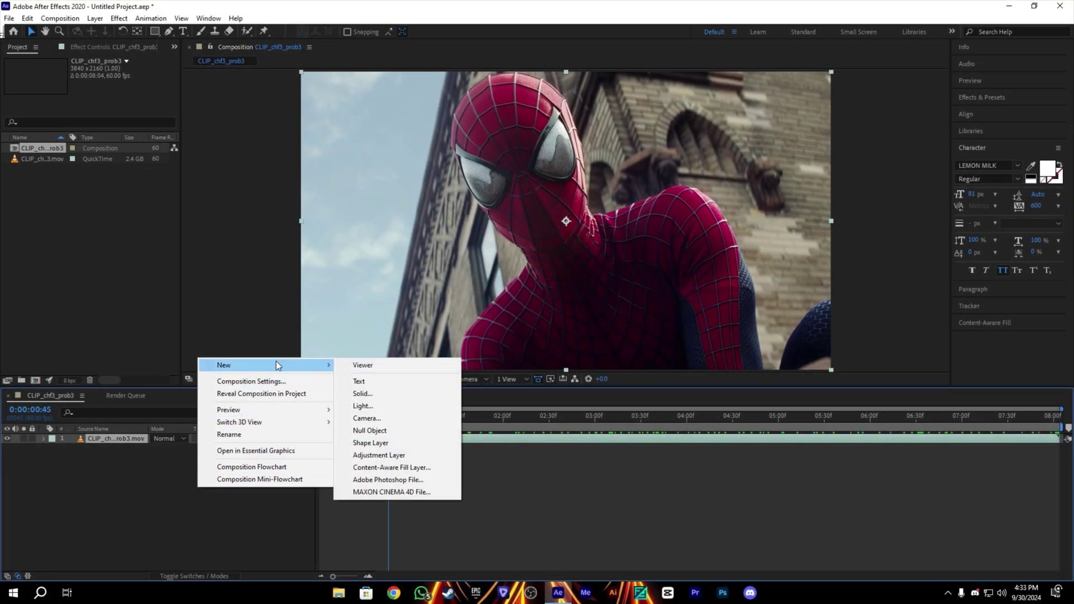
click(404, 453)
key(ctrl+space)
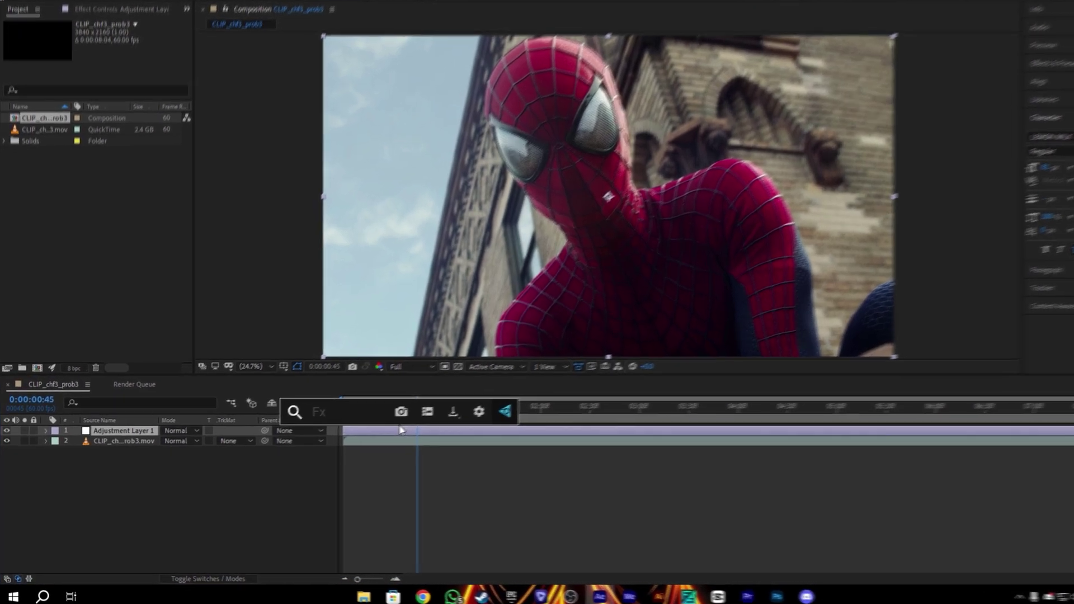
text(sh)
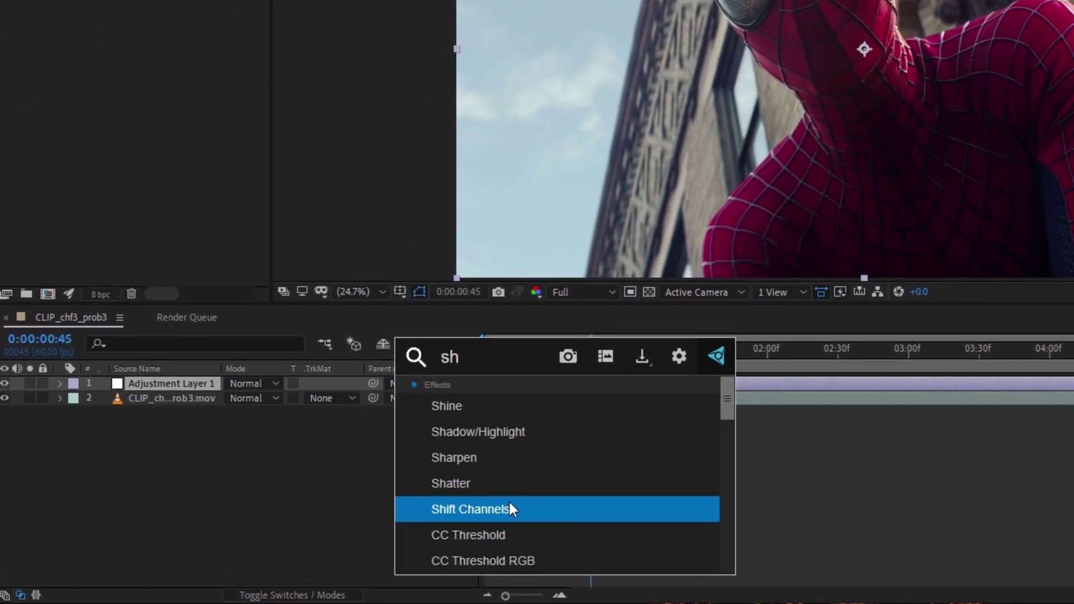
text(a)
click(503, 509)
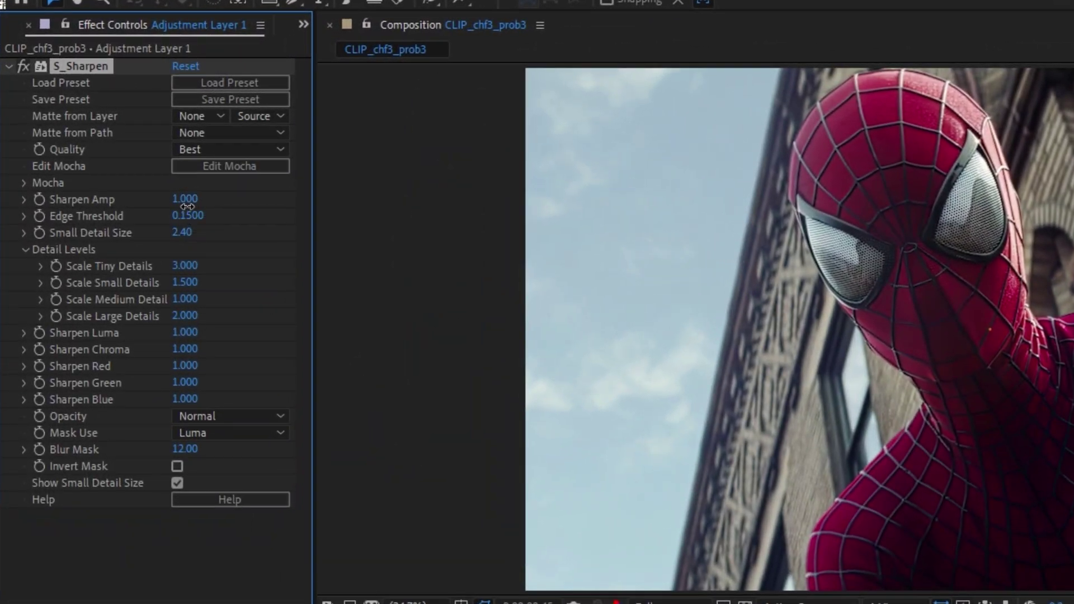
- Set S_Sharpen to Sharpen Amp 0.5, Small Detail Size 5.00 and Sharpen Luma 0.5
click(186, 200)
key(Return)
click(184, 234)
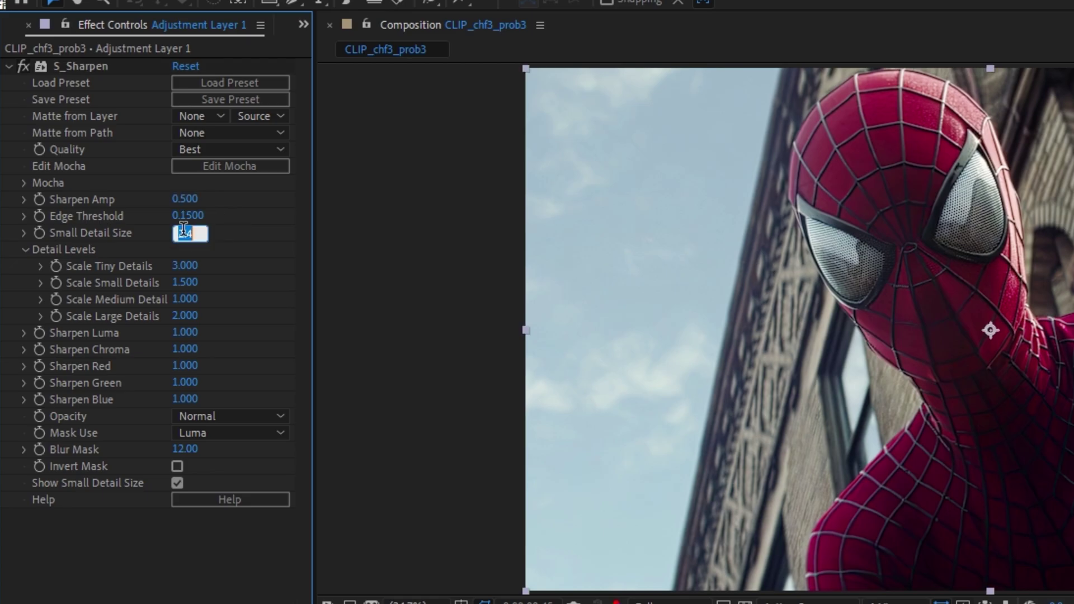
click(253, 257)
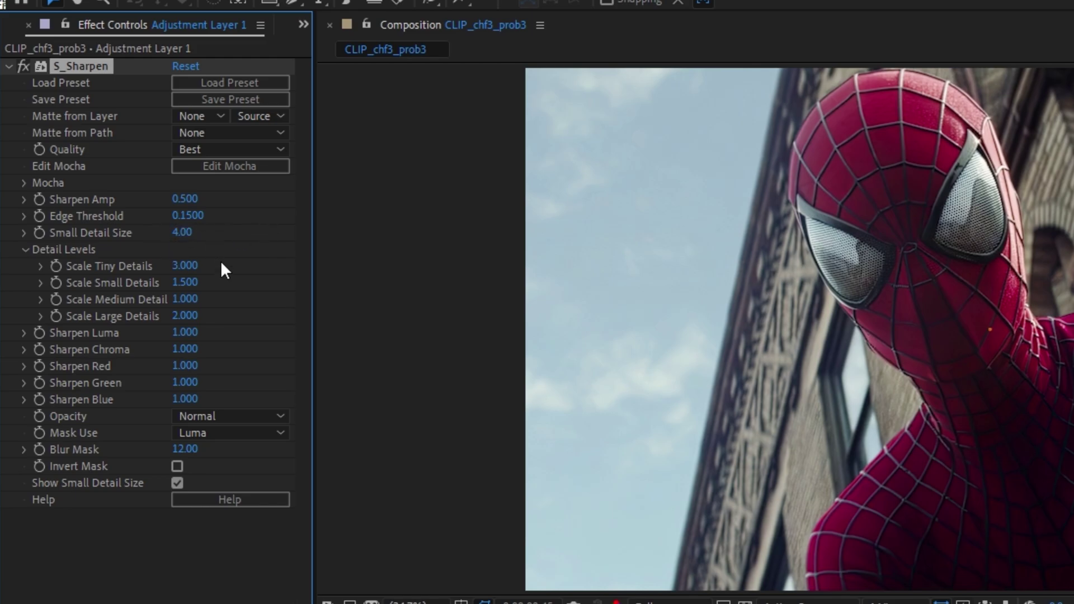
click(185, 334)
text(.5)
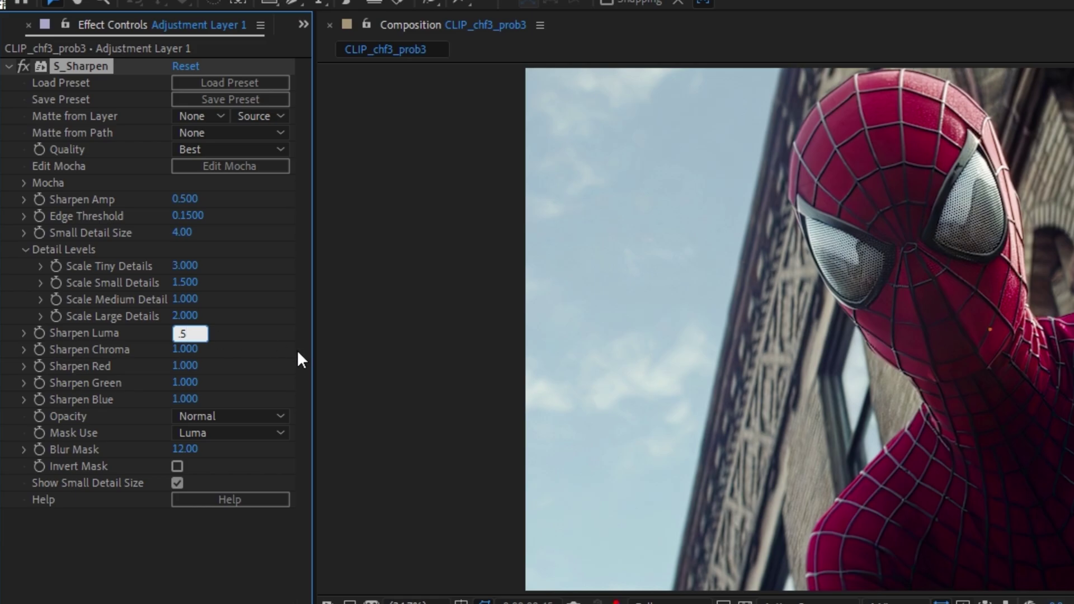
key(Return)
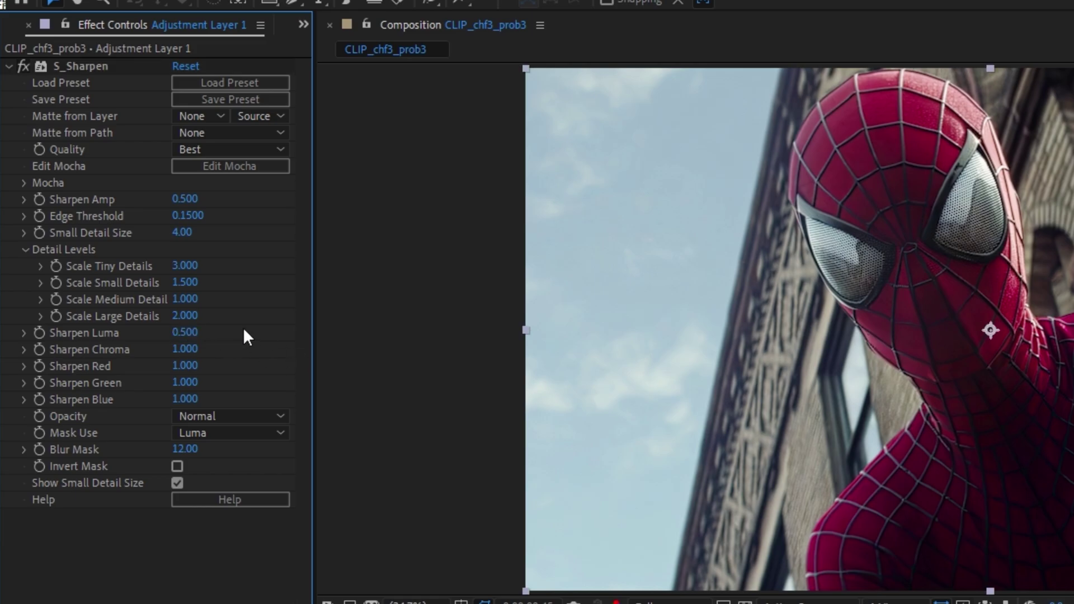
click(190, 233)
key(Return)
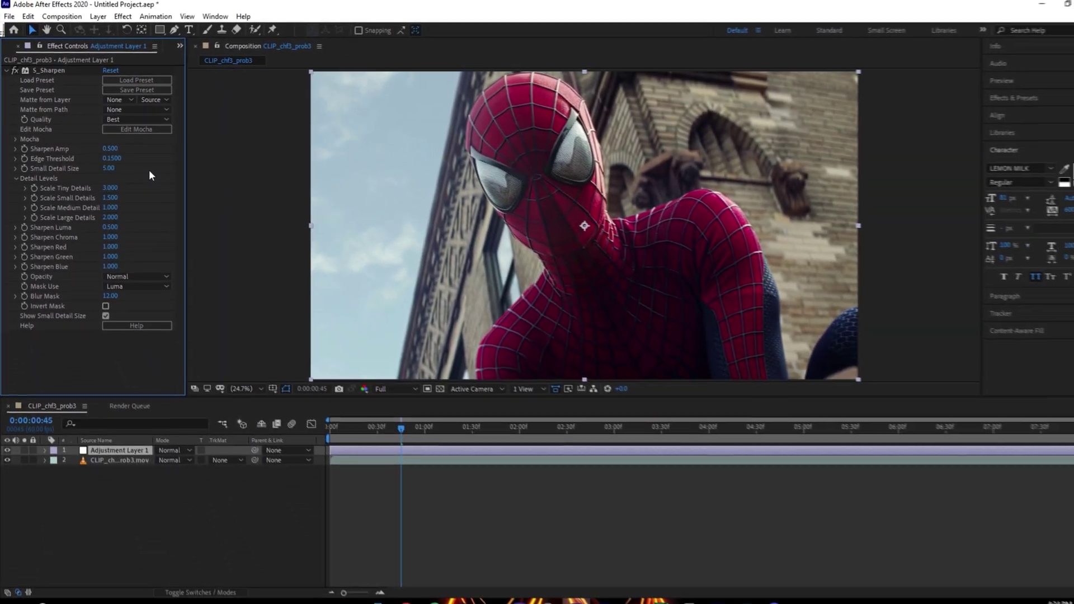
- Apply BCC Unsharp Mask to the adjustment layer via the quick effect search
key(ctrl+space)
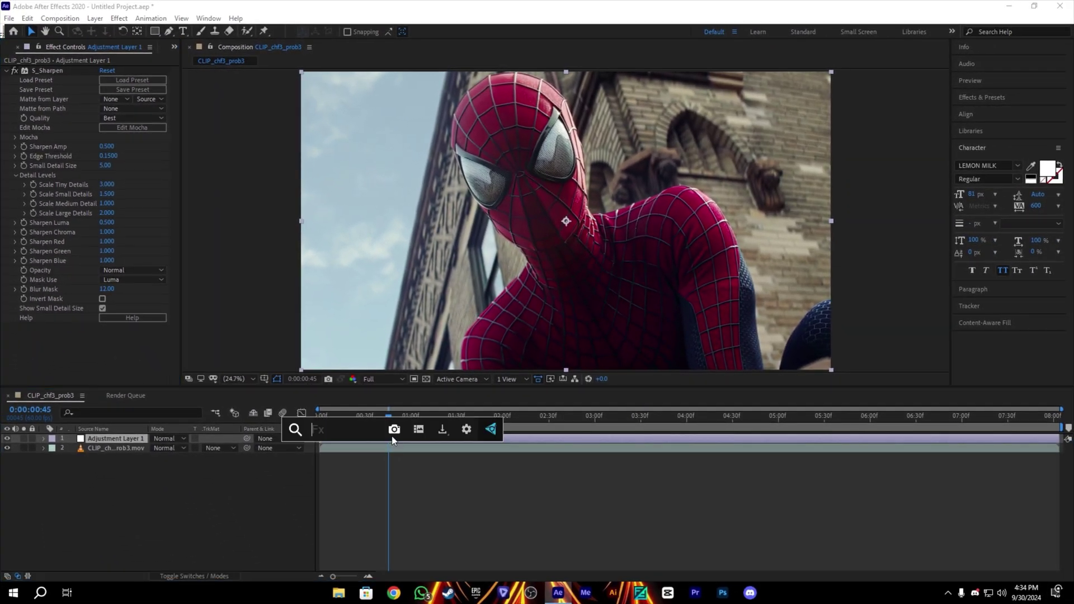
text(bcc)
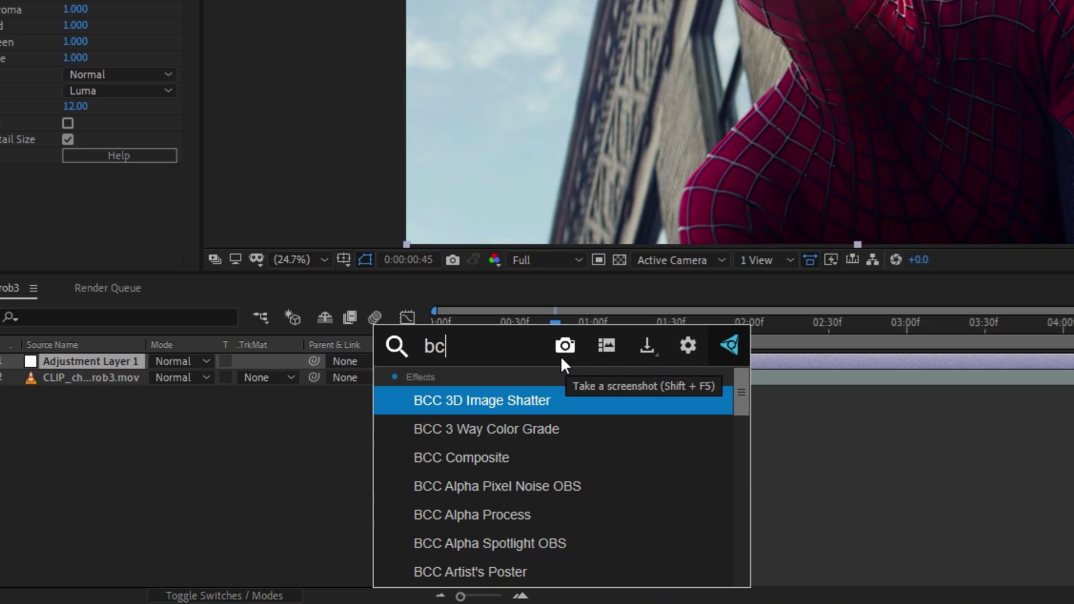
text( u)
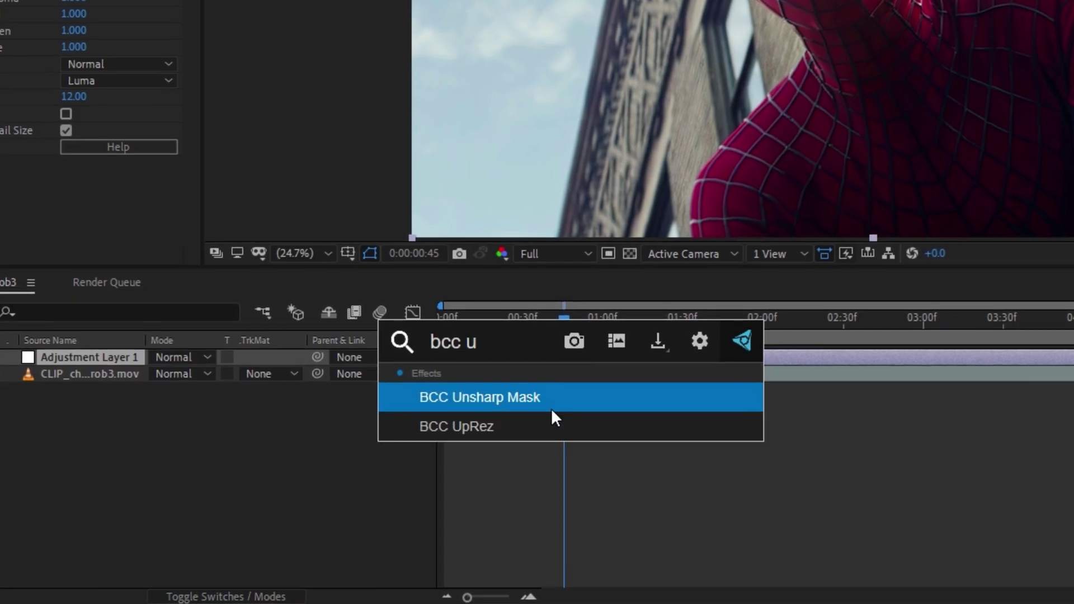
click(525, 400)
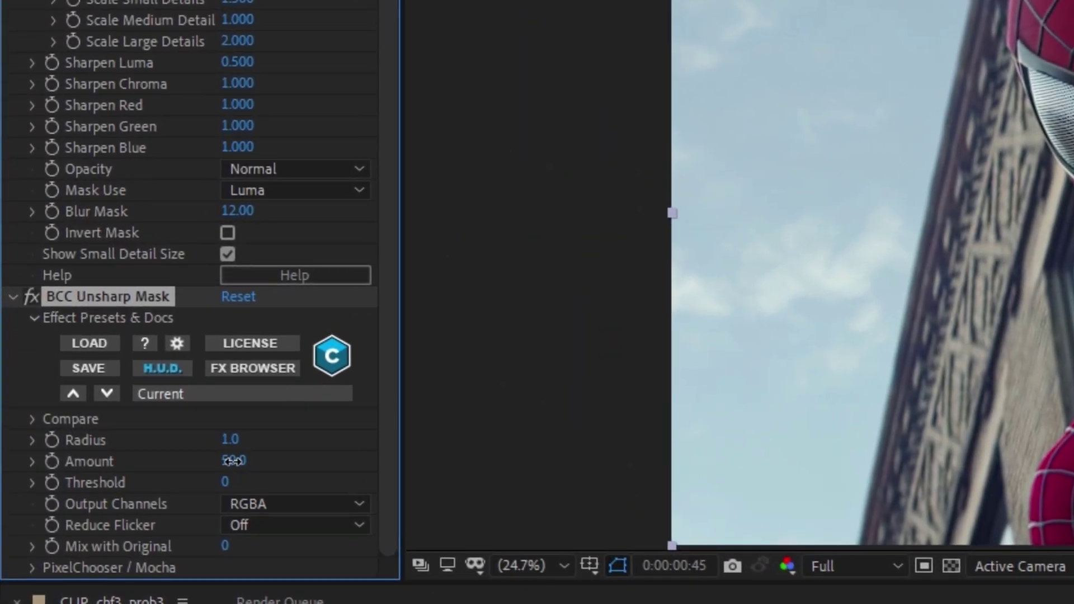
- Set the unsharp mask Amount and Radius to 10, then hide the adjustment layer to compare
click(232, 461)
text(10)
click(237, 441)
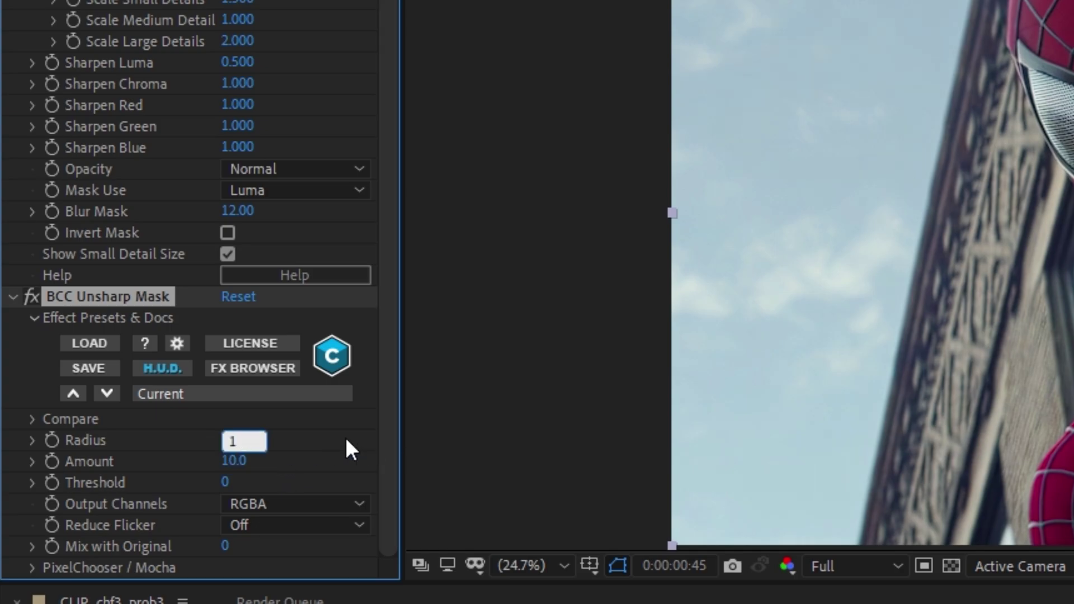
click(241, 441)
text(0)
key(Return)
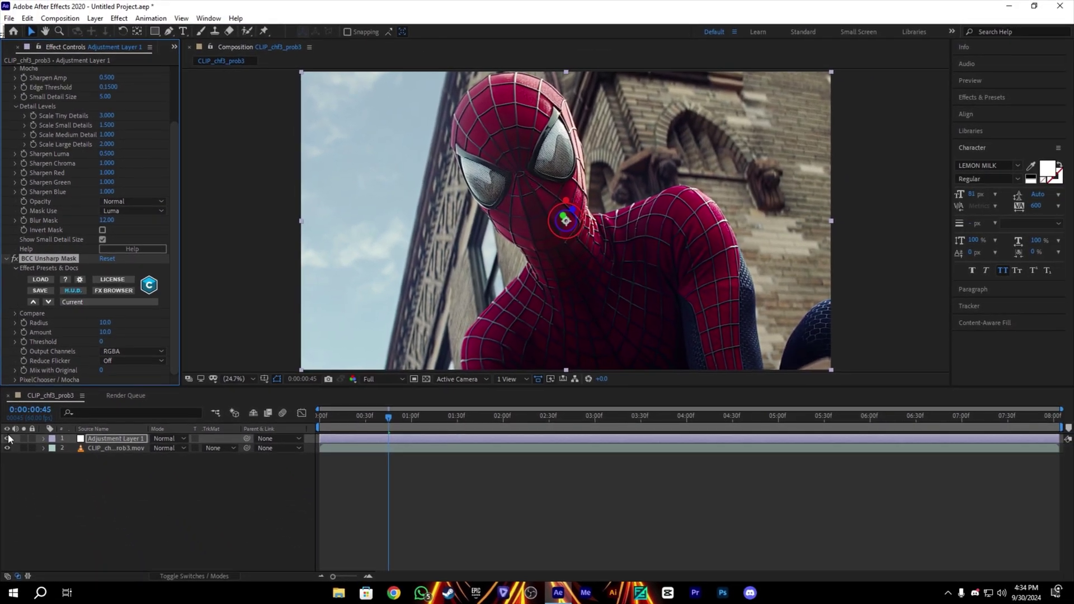
click(7, 439)
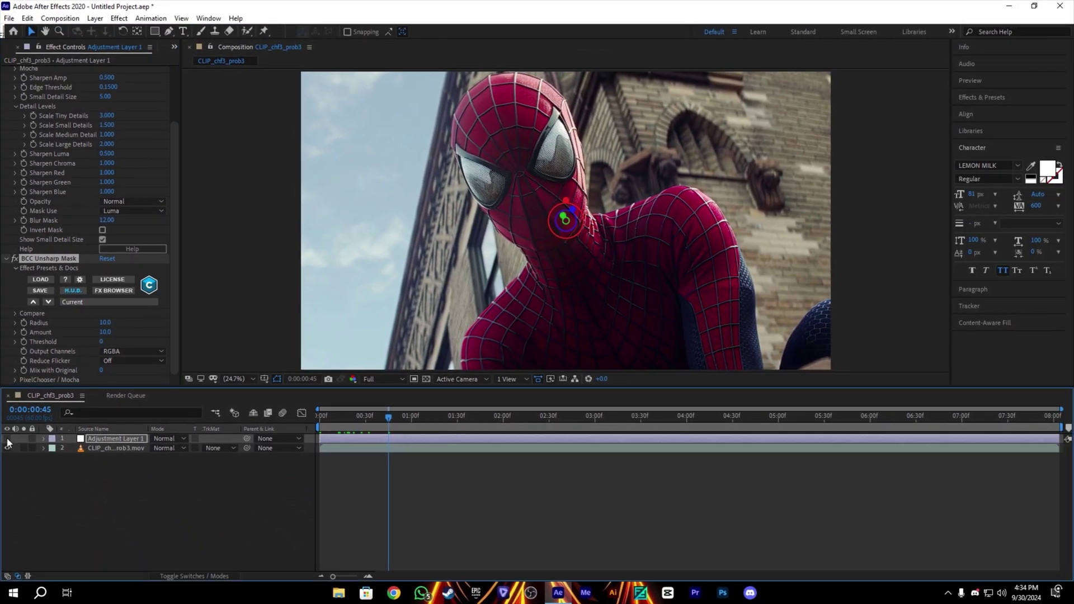
- Apply Instant 4K to the adjustment layer with the Best filter type
key(ctrl+space)
text(4)
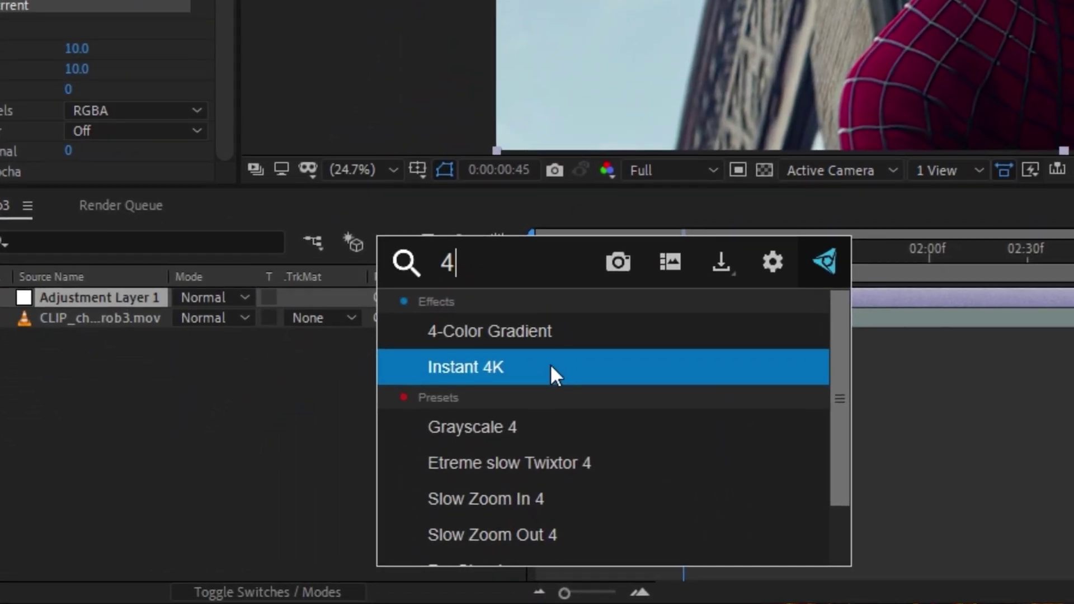
click(523, 382)
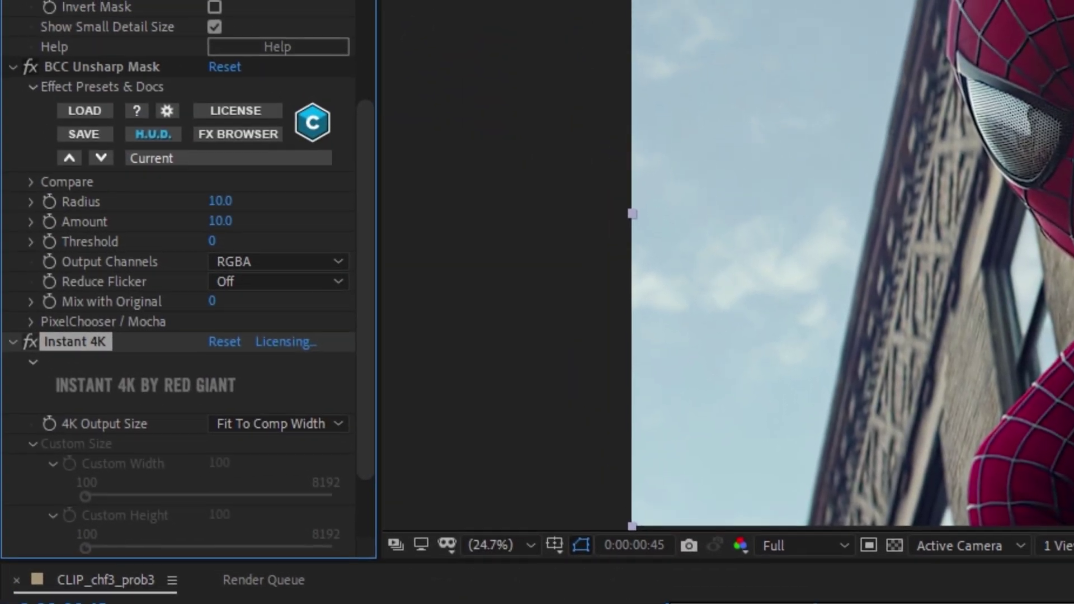
scroll(233, 440, down, 4)
click(234, 442)
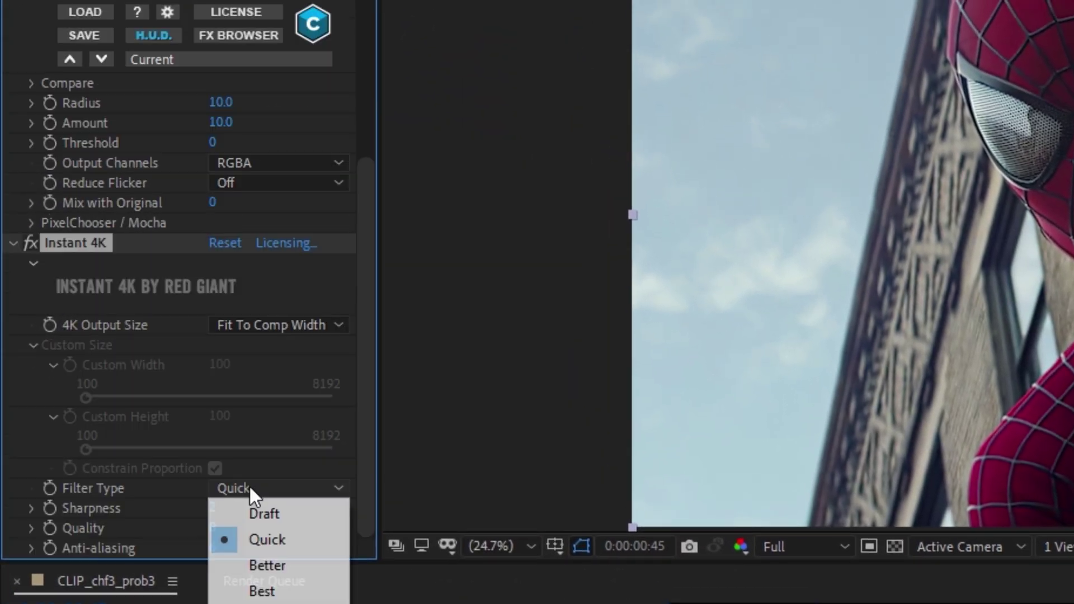
click(262, 547)
- Set Instant 4K Sharpness to 5, Quality to 25 and Anti-aliasing to 10
click(212, 507)
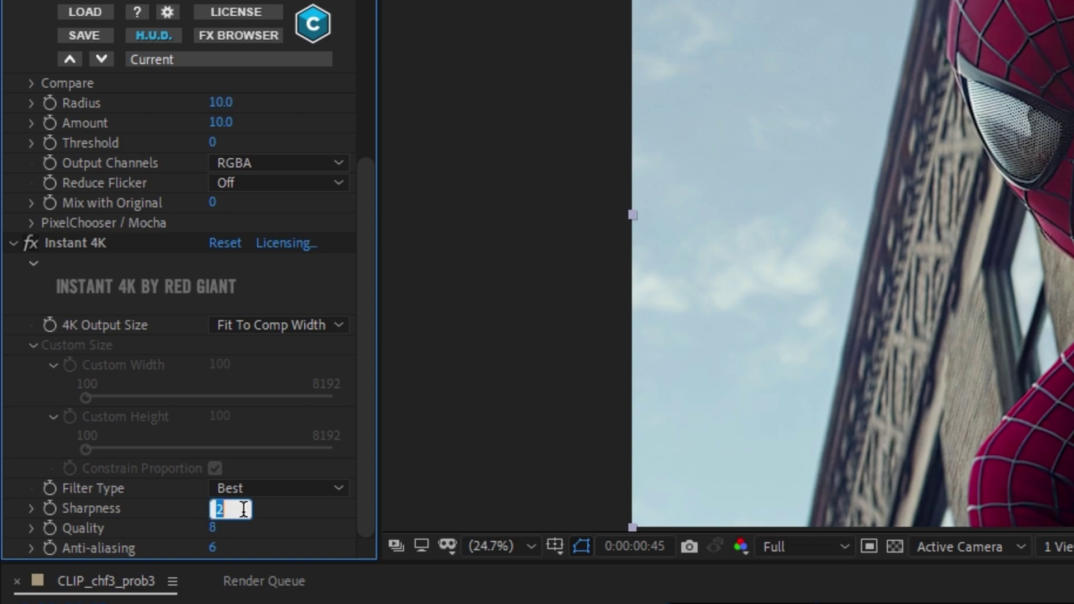
text(5)
key(Return)
click(216, 526)
text(25)
key(Return)
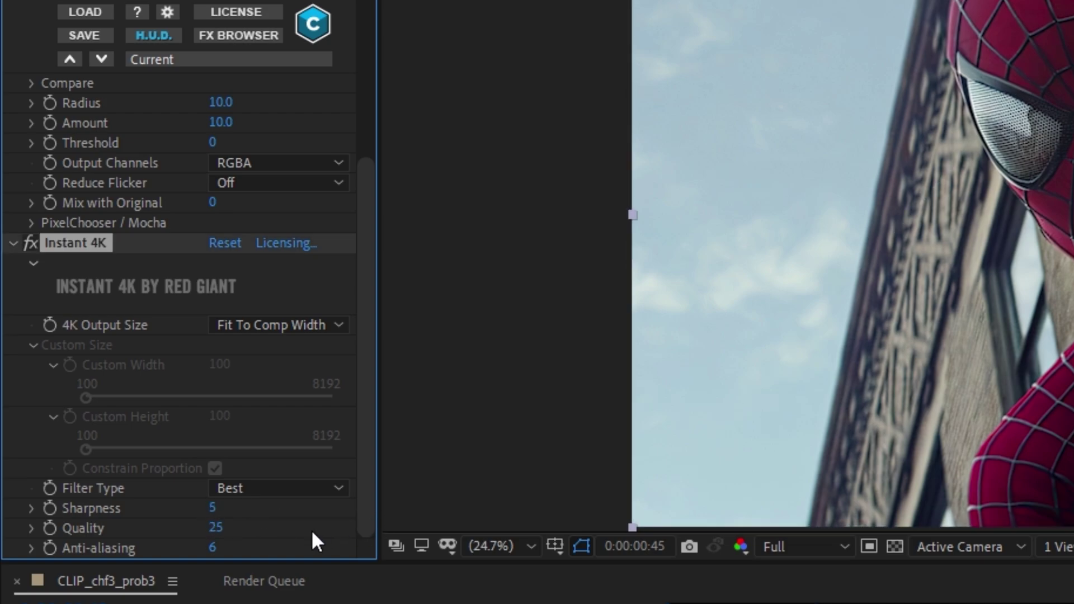
click(246, 551)
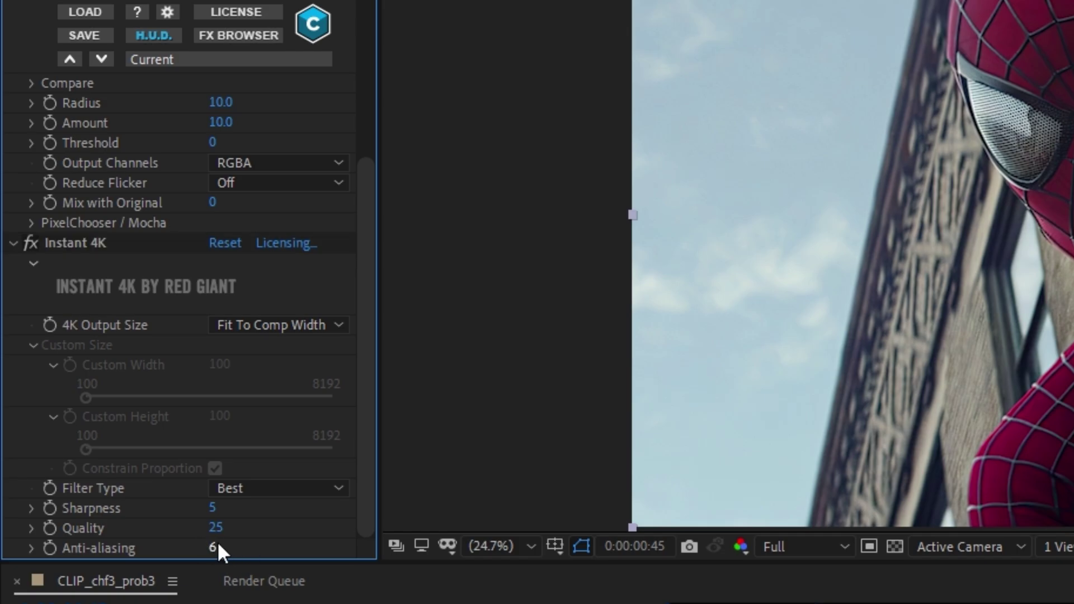
text(10)
key(Return)
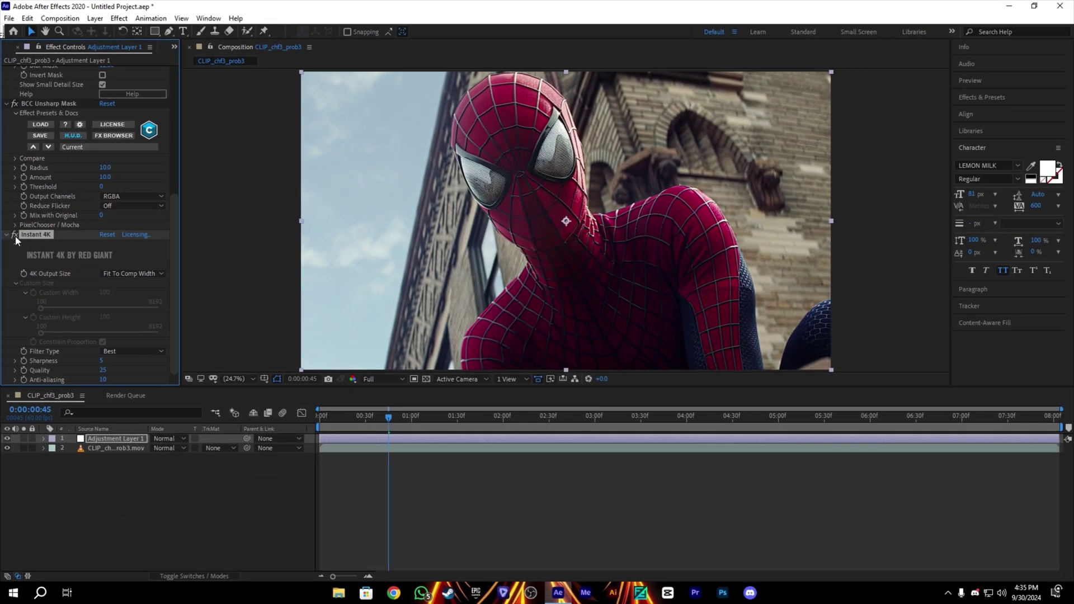
- Add FXAA to the adjustment layer and toggle the layer off and on to compare
key(ctrl+space)
text(f)
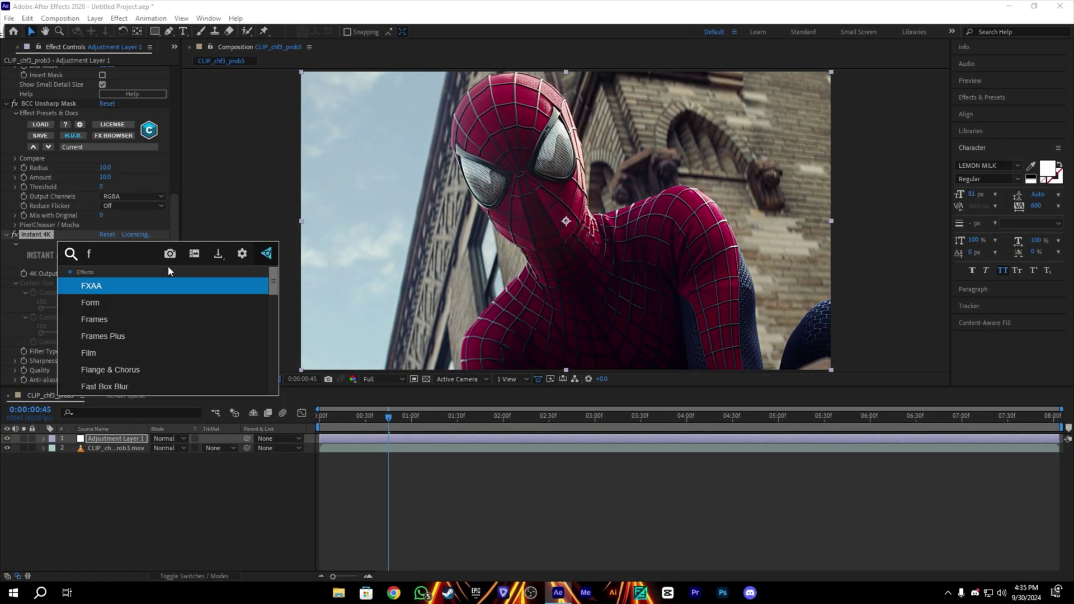
click(91, 286)
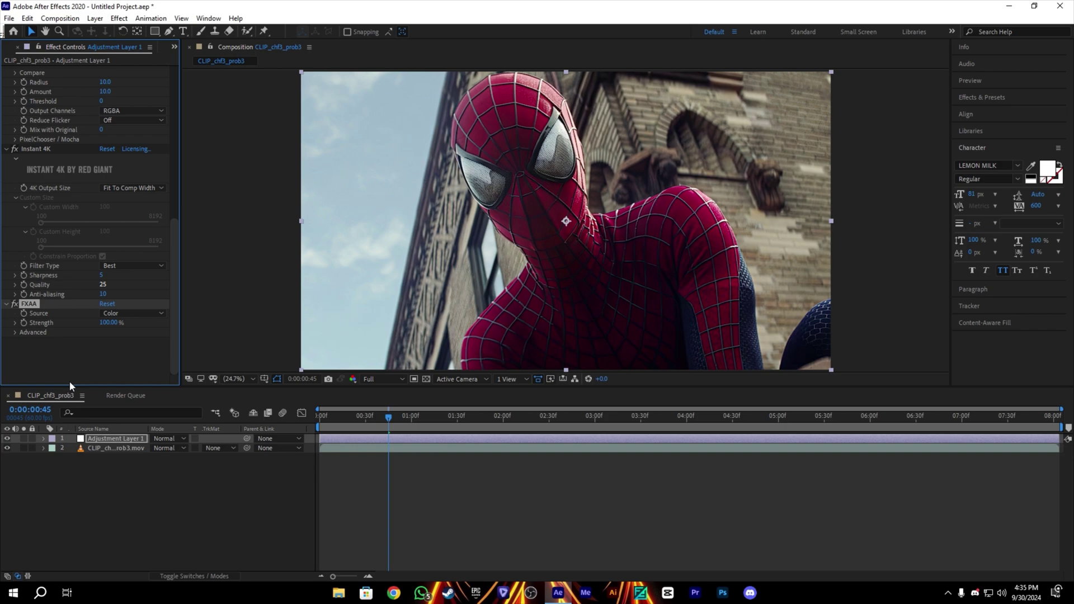
click(8, 438)
click(7, 439)
click(7, 439)
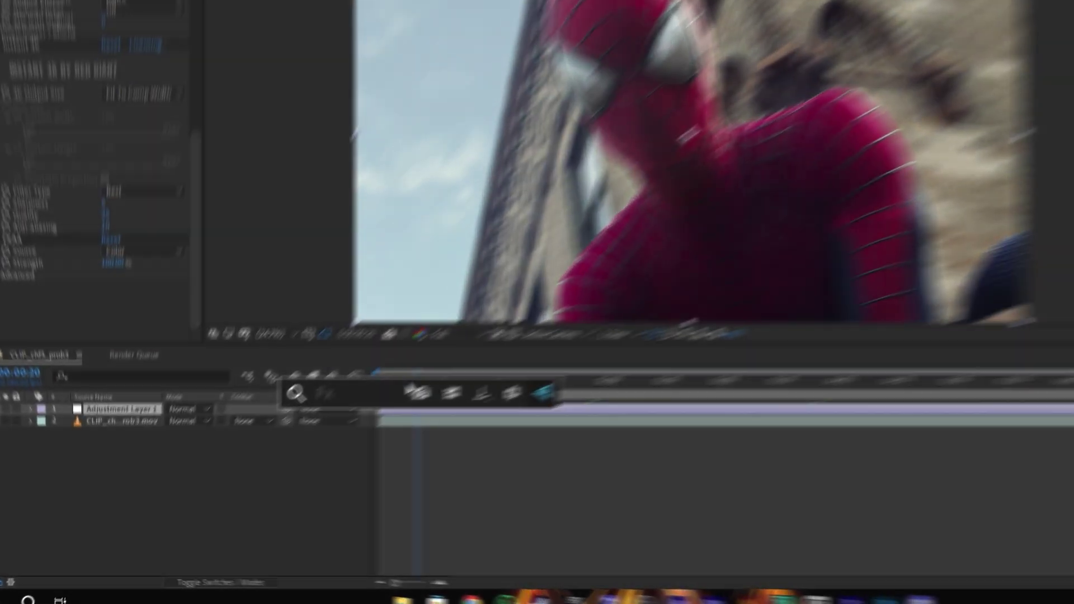
- Apply Magic Bullet Looks to the adjustment layer and open its grading editor
key(ctrl+space)
text(lo)
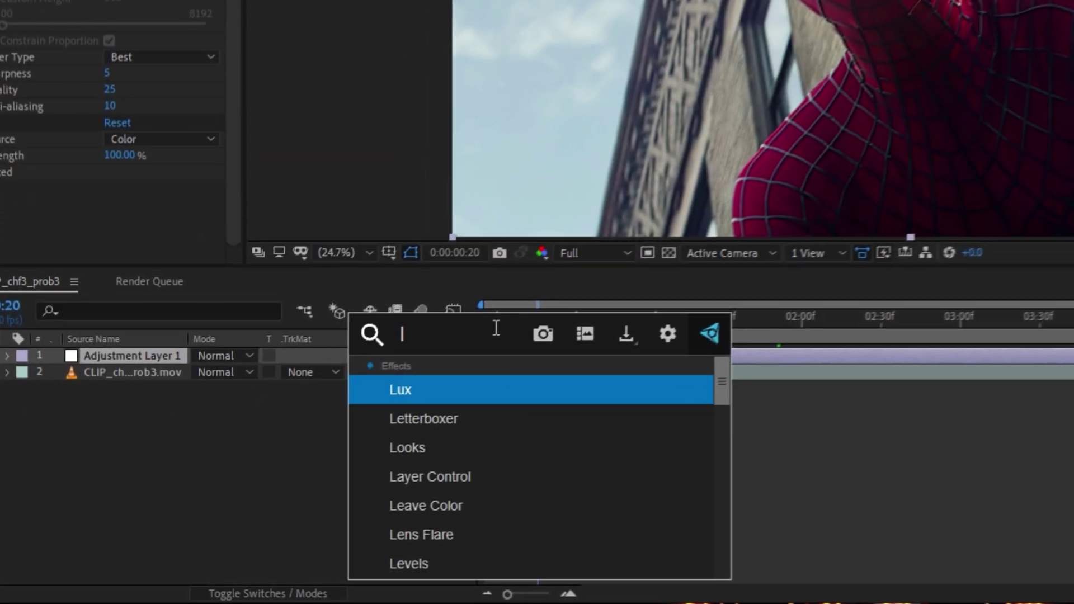
click(467, 368)
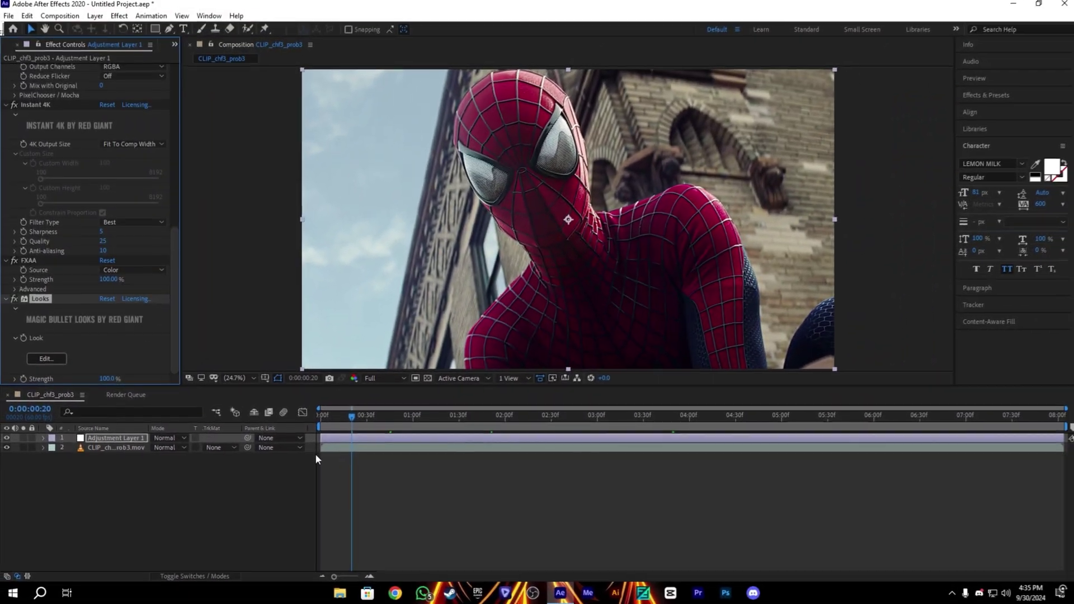
click(52, 358)
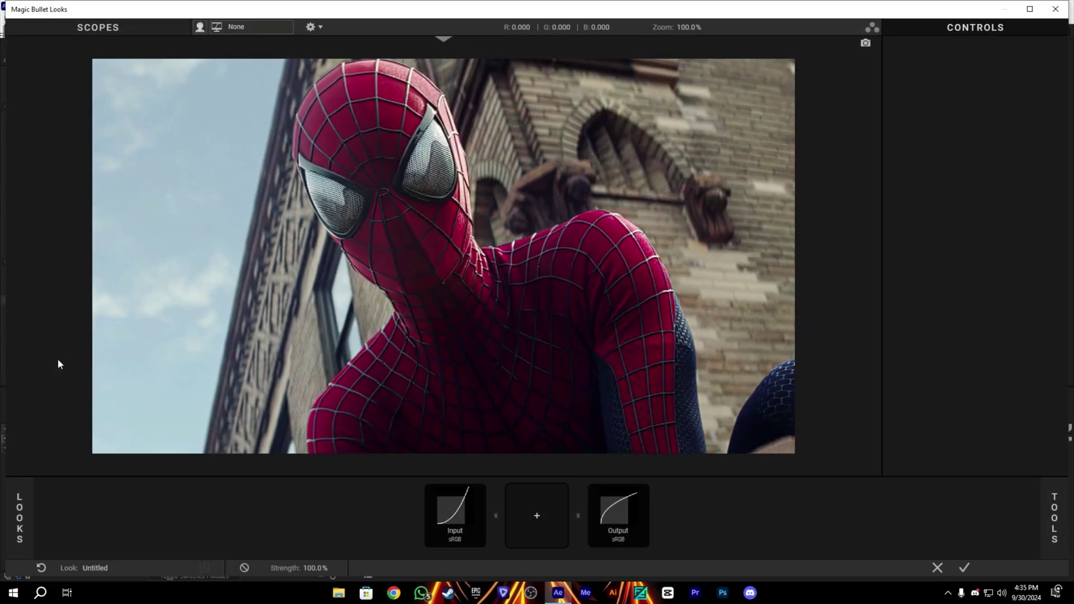
- Add Spot Exposure, Lens Vignette and a LUT to the grade chain
click(1054, 518)
scroll(951, 280, down, 3)
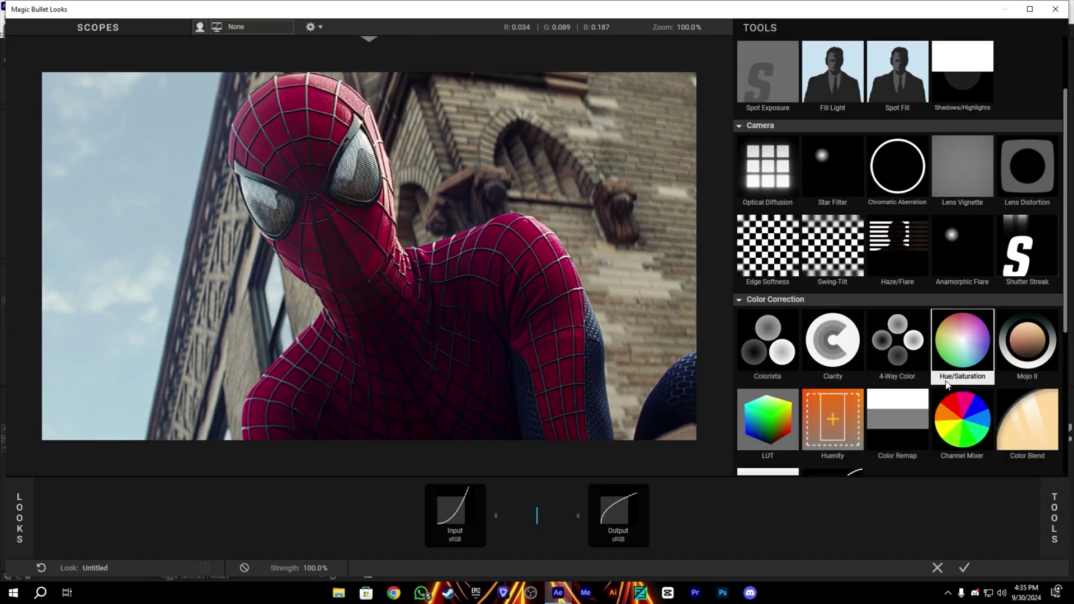
scroll(947, 322, up, 3)
drag(767, 162, 538, 512)
click(1054, 517)
drag(962, 257, 571, 512)
scroll(828, 335, down, 3)
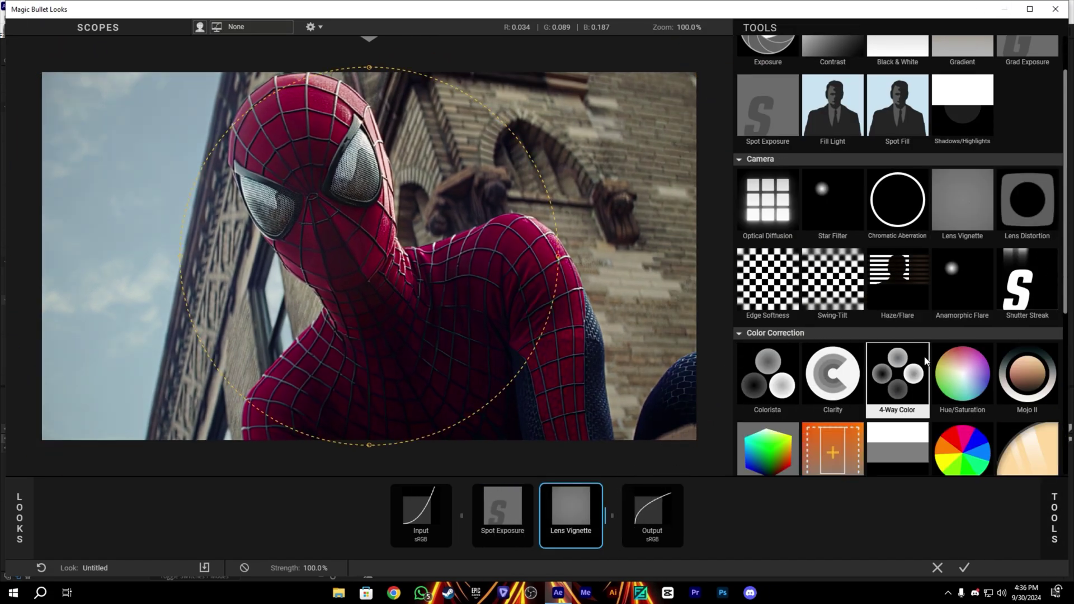
double_click(768, 330)
scroll(895, 347, down, 3)
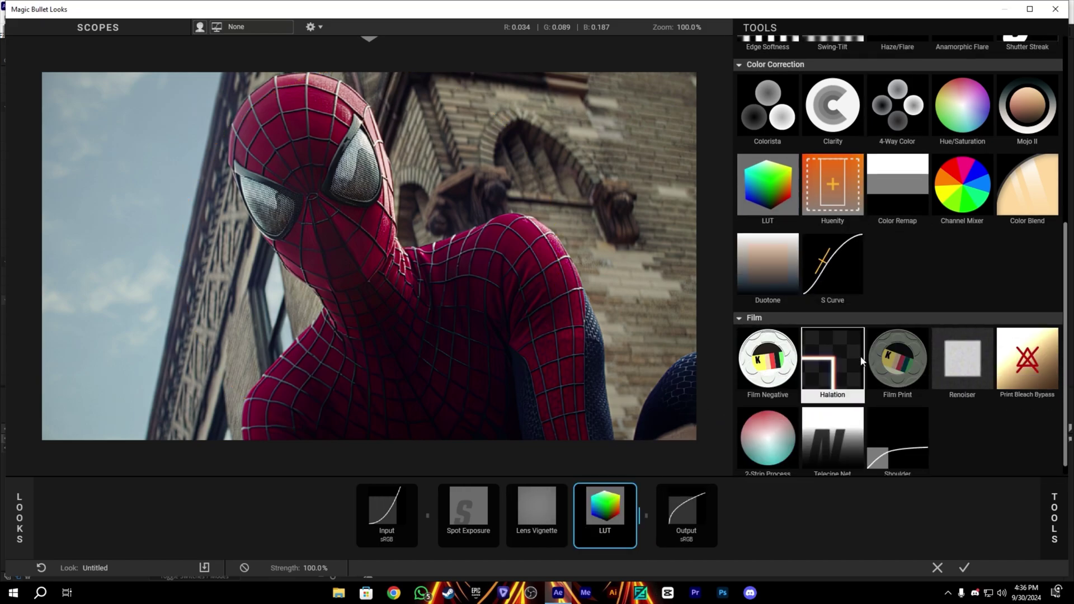
scroll(906, 366, up, 3)
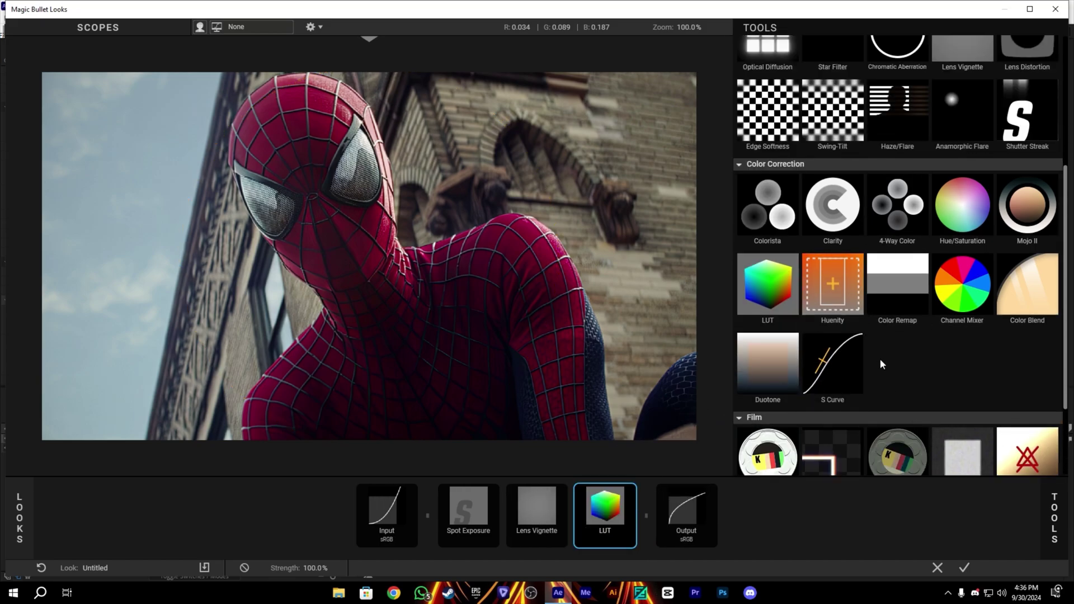
scroll(886, 303, up, 2)
click(1055, 512)
- Raise Spot Exposure to +1.40 stops with spread about 0.935, and vignette strength 78.57%
click(478, 525)
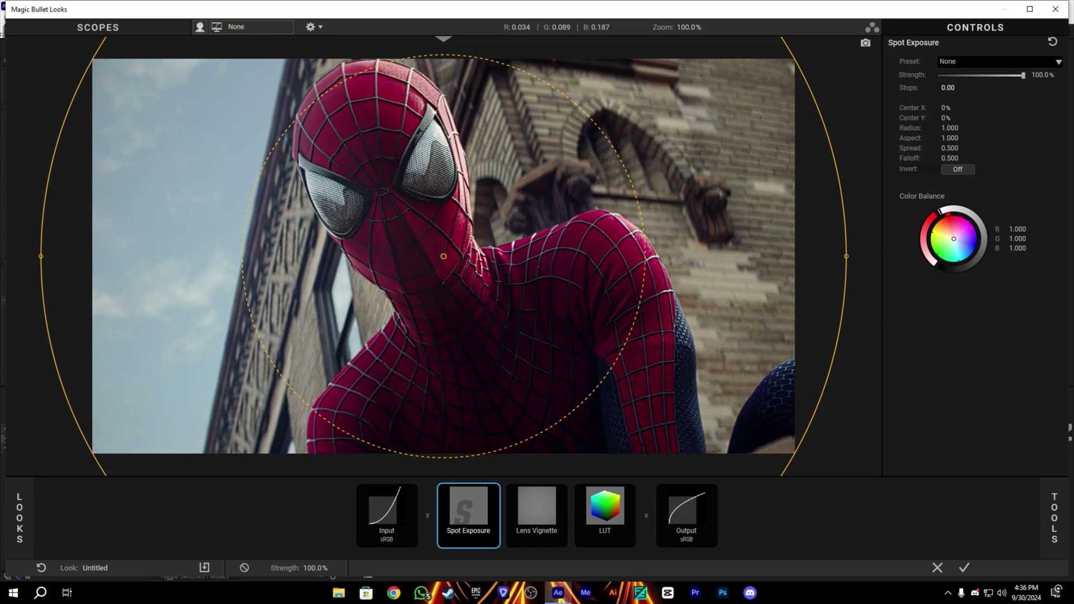
drag(948, 88, 965, 88)
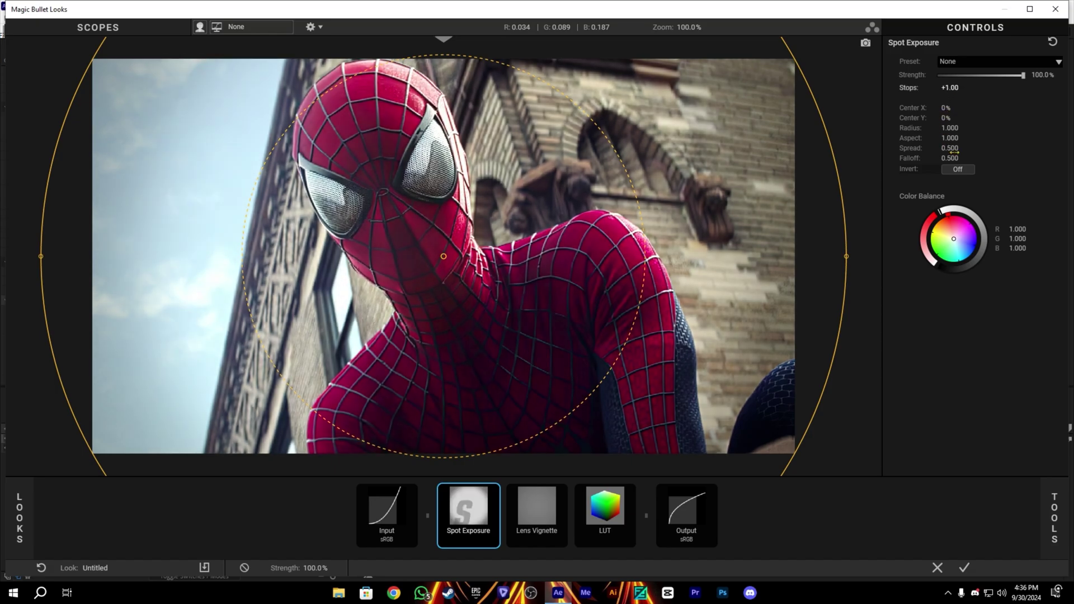
drag(954, 151, 968, 151)
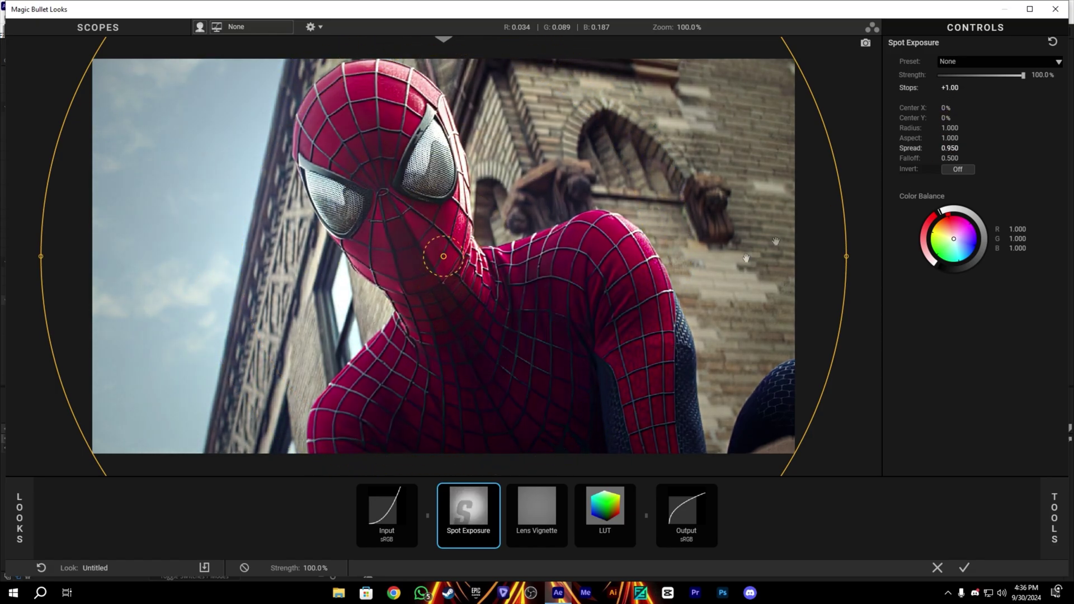
click(560, 523)
drag(974, 88, 1016, 84)
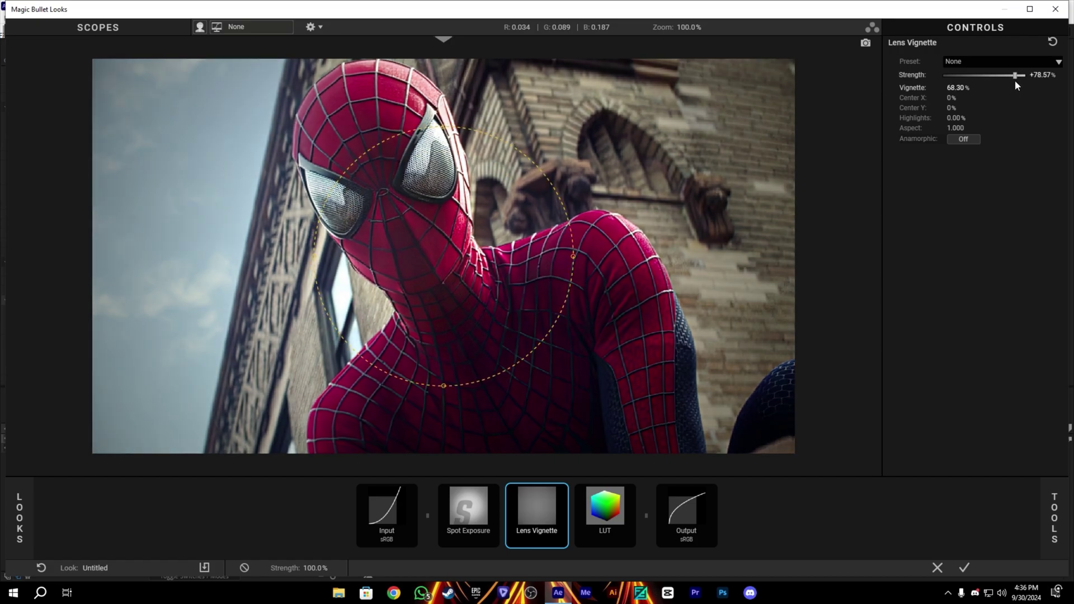
click(468, 509)
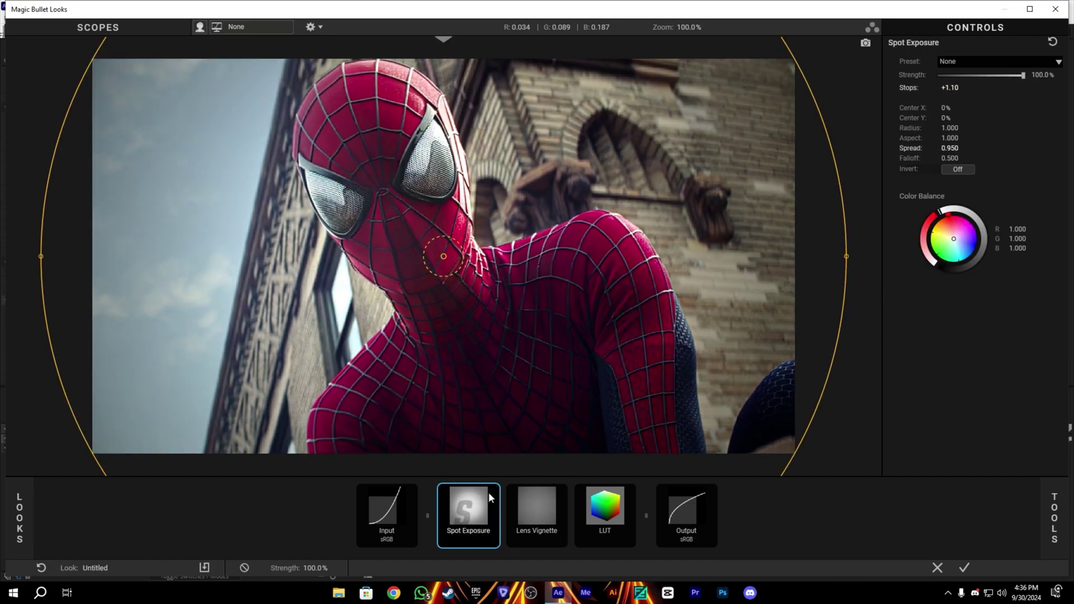
drag(950, 87, 963, 87)
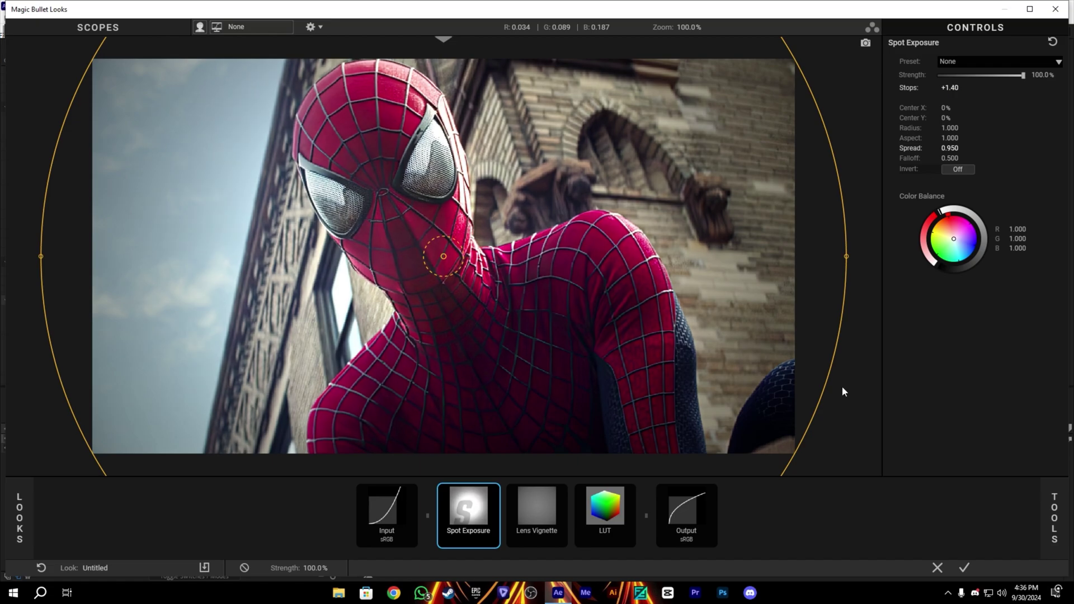
click(602, 515)
- Try the Arri Log C LUT, then settle on the Vibrance Thing LUT
click(1003, 159)
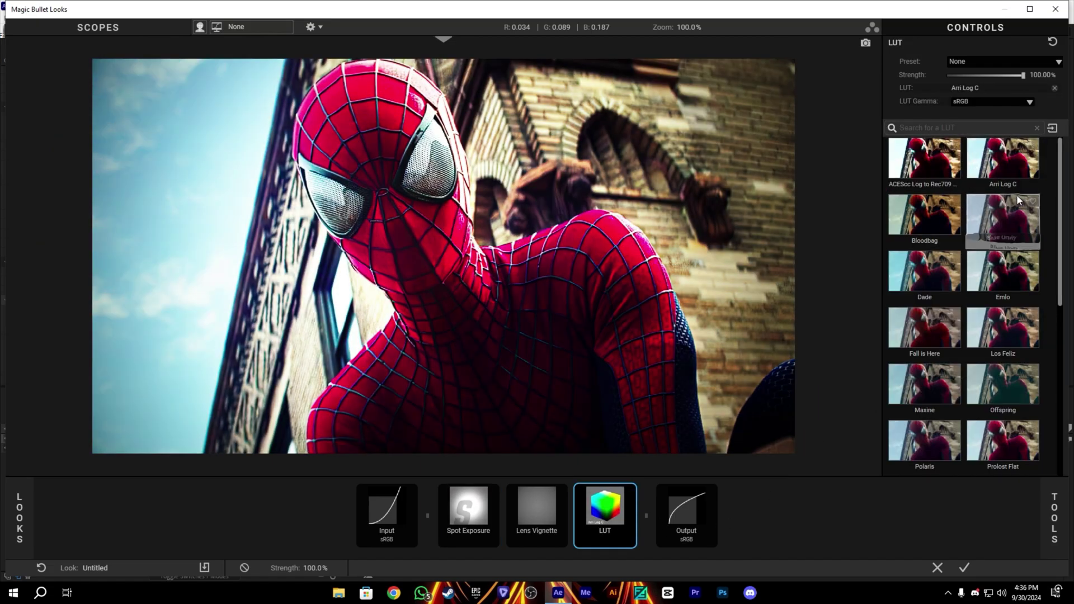
scroll(1018, 200, down, 10)
click(1003, 442)
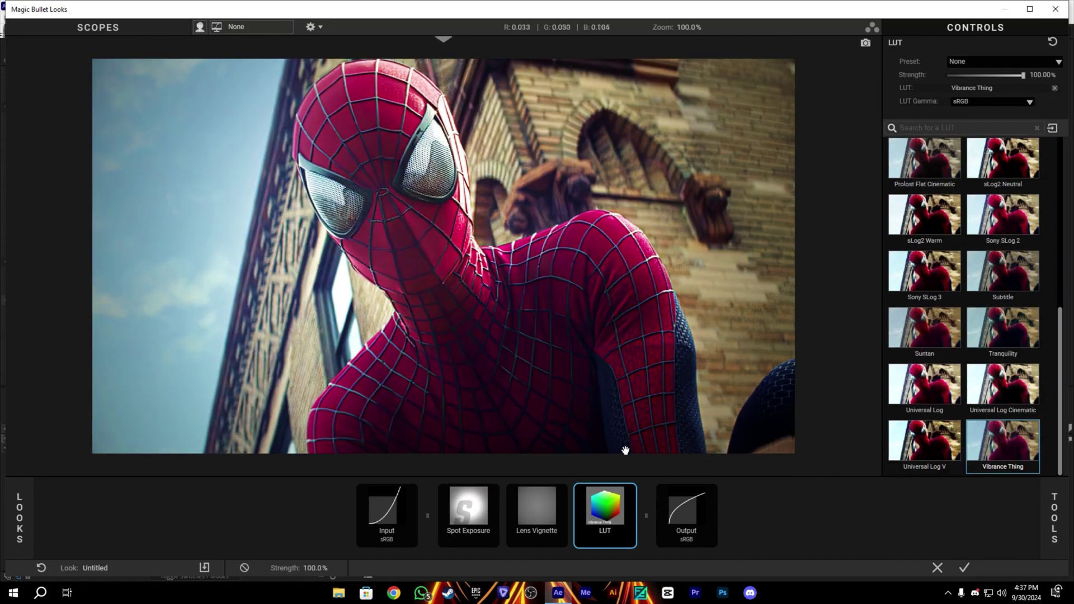
- Add Colorista after the LUT and nudge its hue and saturation slightly
click(1054, 518)
drag(768, 274, 639, 515)
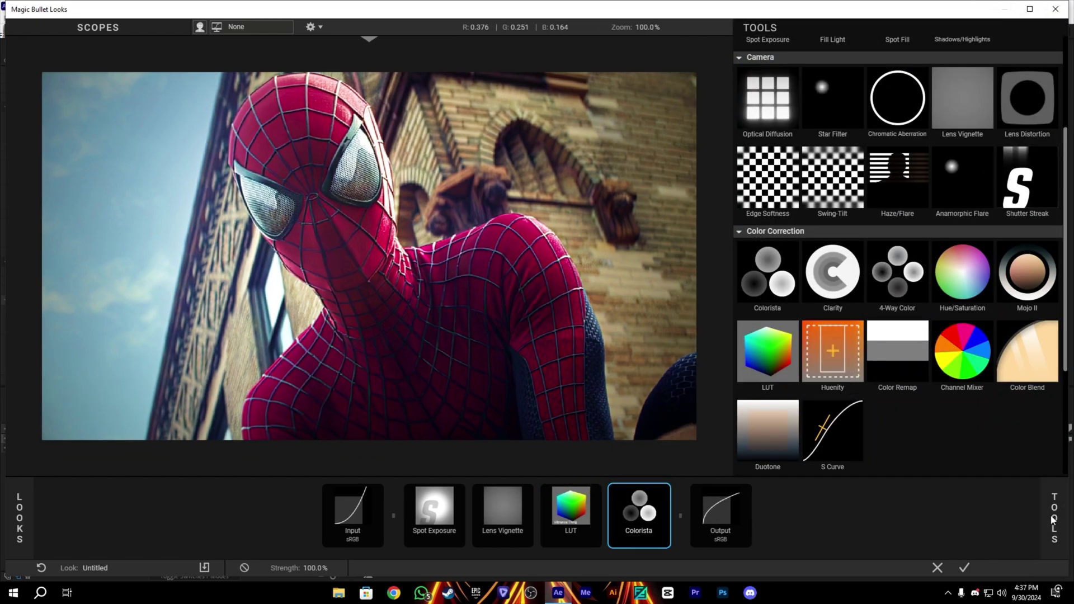
click(1054, 520)
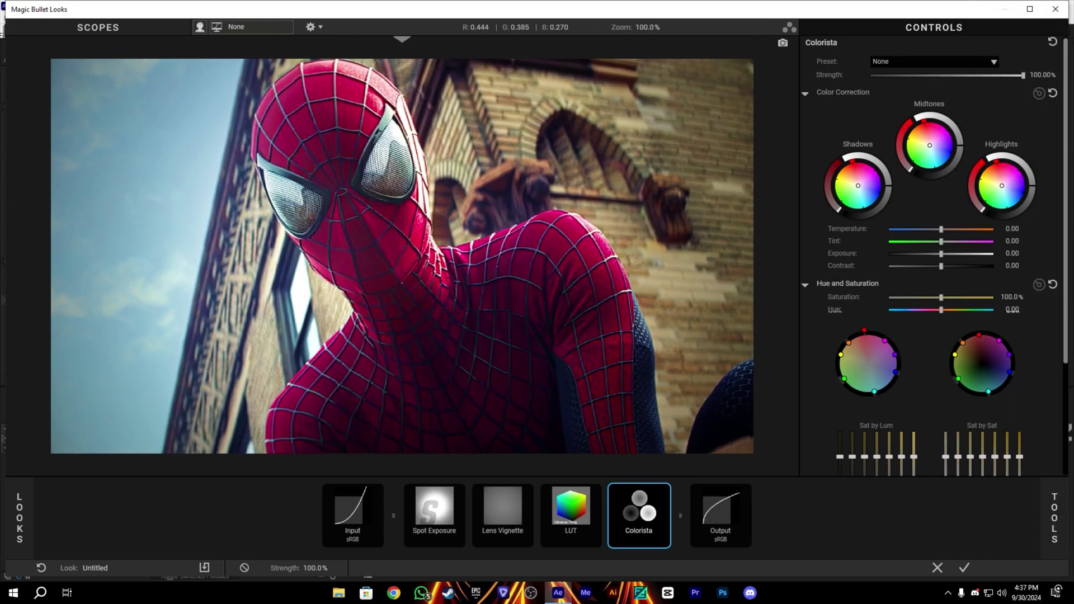
drag(1010, 372, 989, 399)
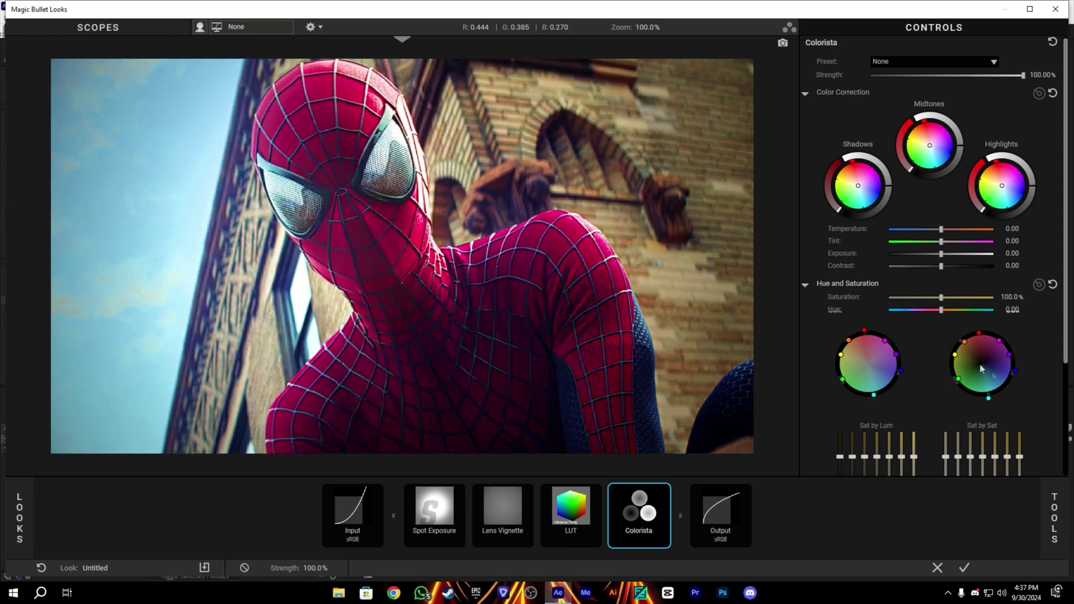
- Accept the Looks grade and compare it on and off around 1:13
click(965, 566)
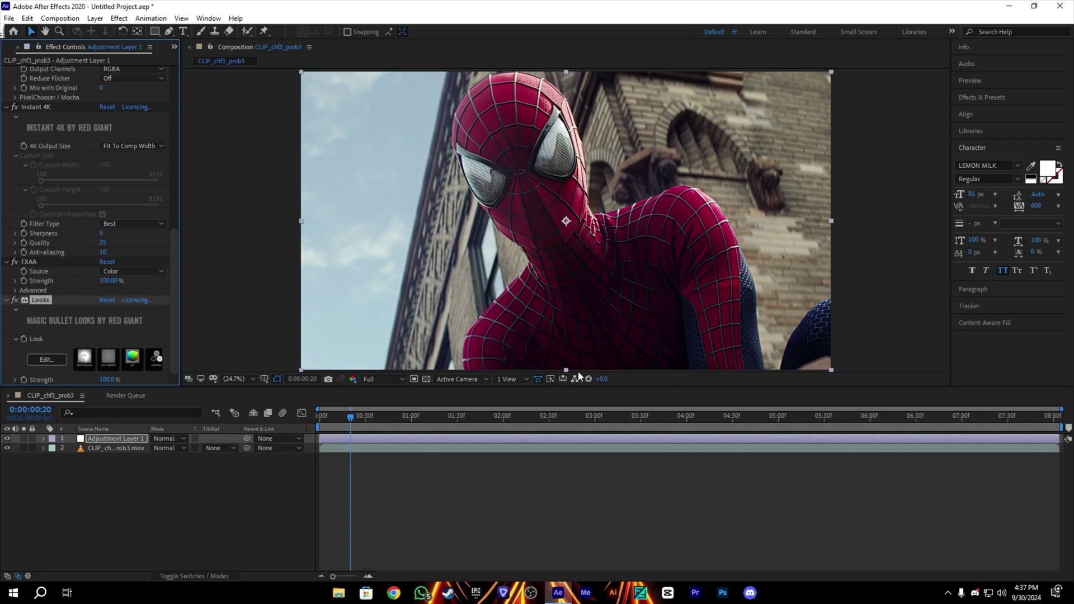
click(387, 425)
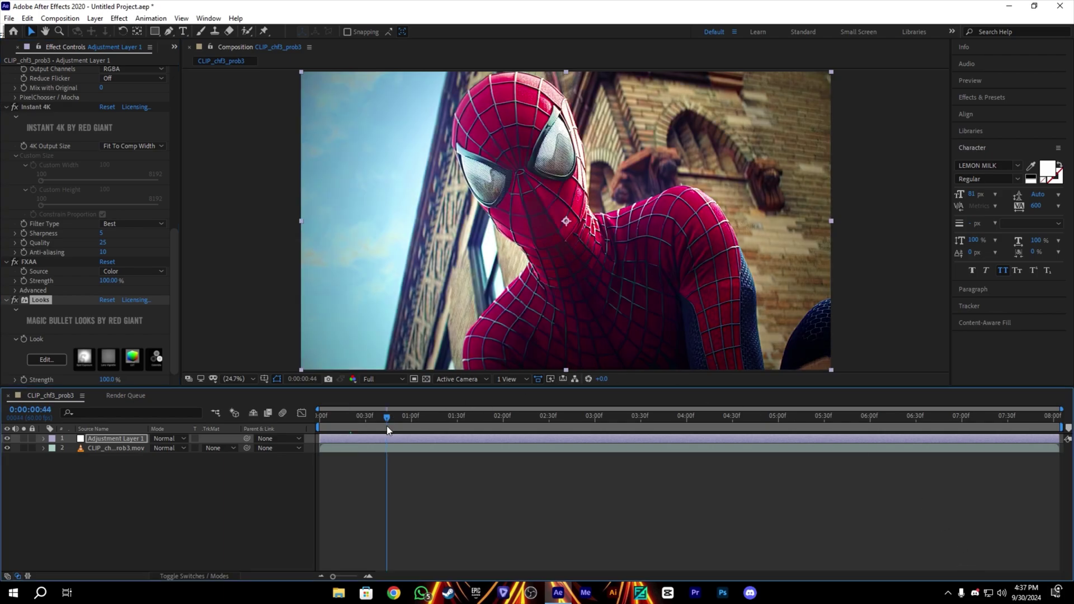
click(431, 429)
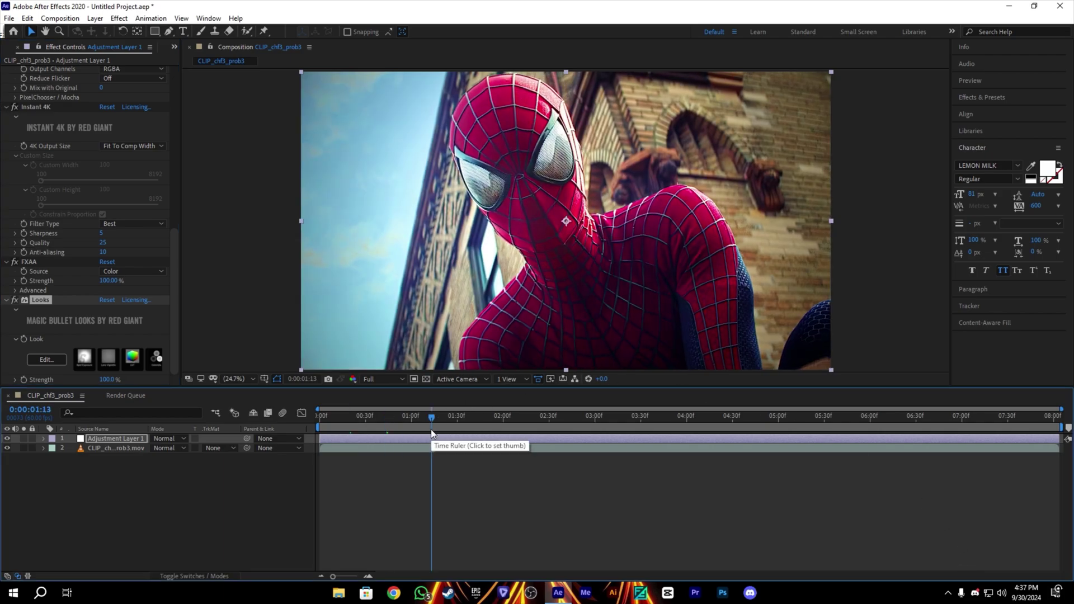
click(7, 440)
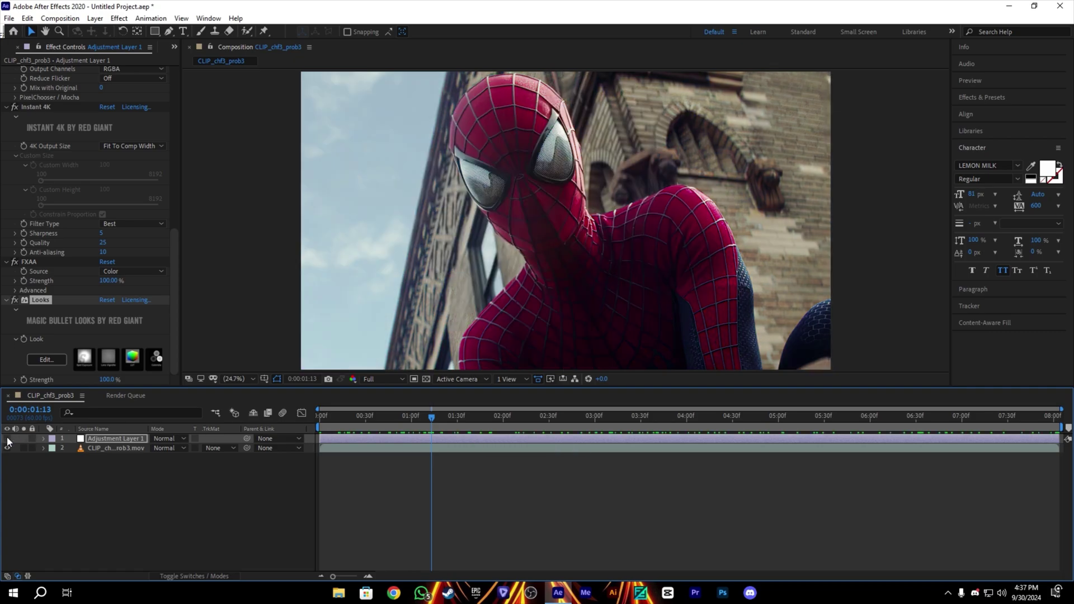
click(7, 440)
click(7, 439)
click(7, 439)
- Compare the grade on and off at later frames, then return near the clip's start
click(482, 421)
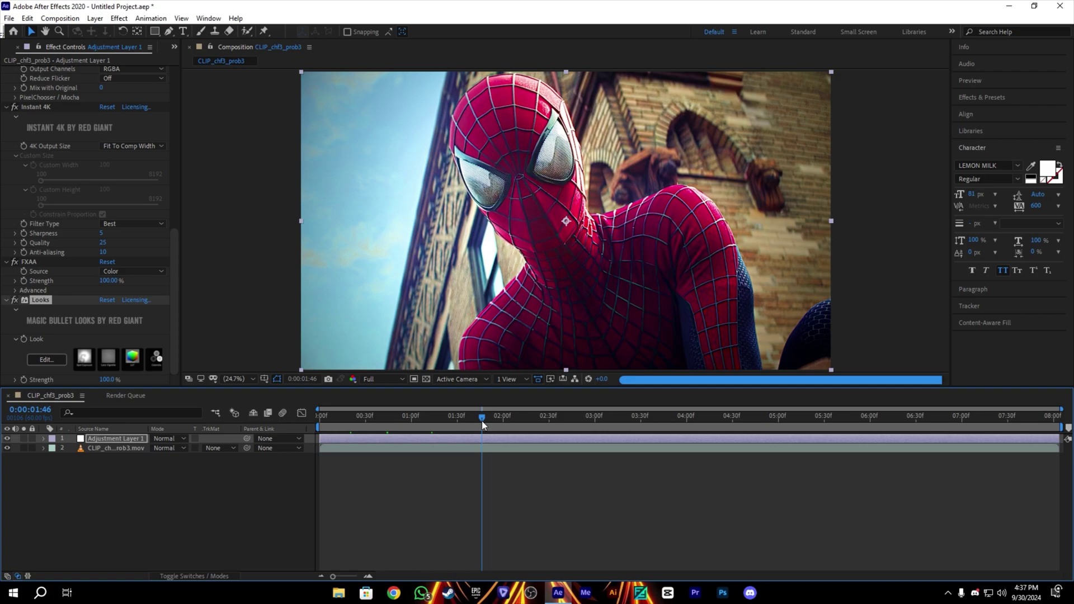
click(554, 418)
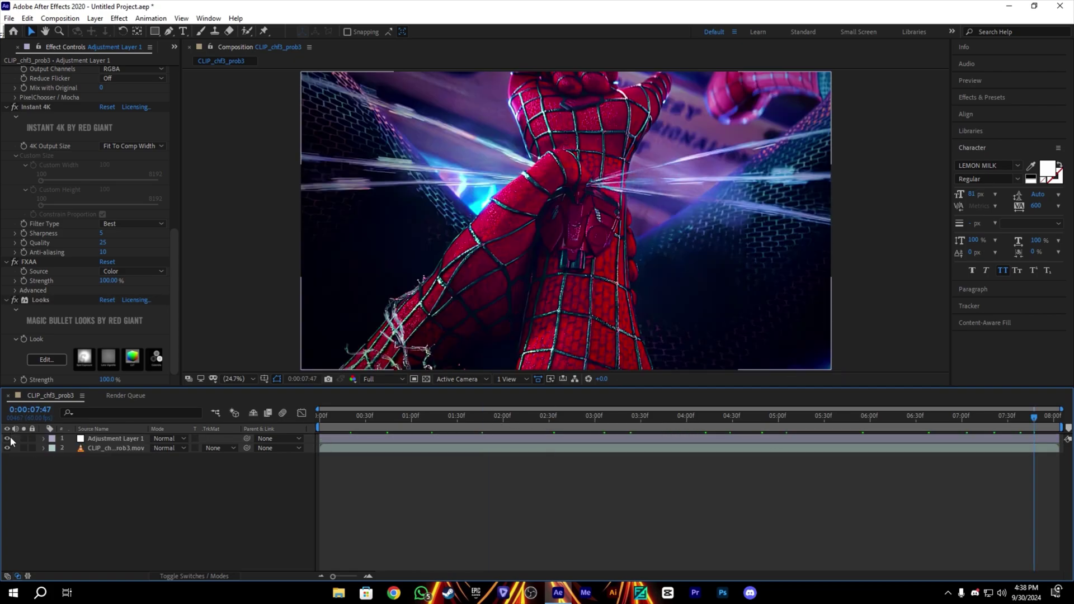
click(7, 439)
click(8, 439)
click(8, 439)
click(6, 440)
click(8, 439)
click(7, 440)
click(341, 417)
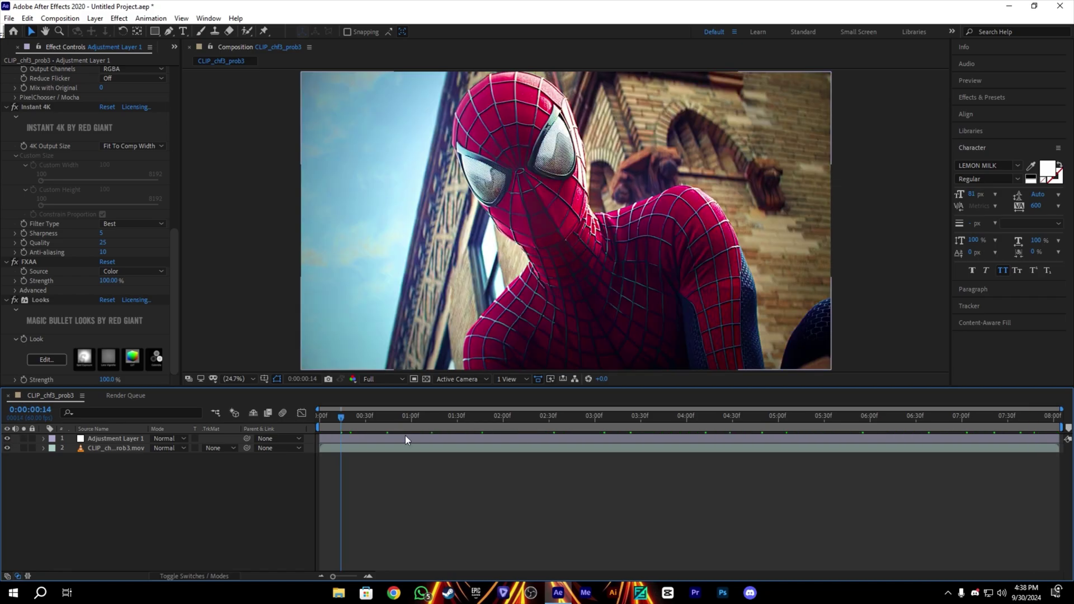
- Add the comp to the Render Queue (Ctrl+M) and send it to Adobe Media Encoder
key(ctrl+m)
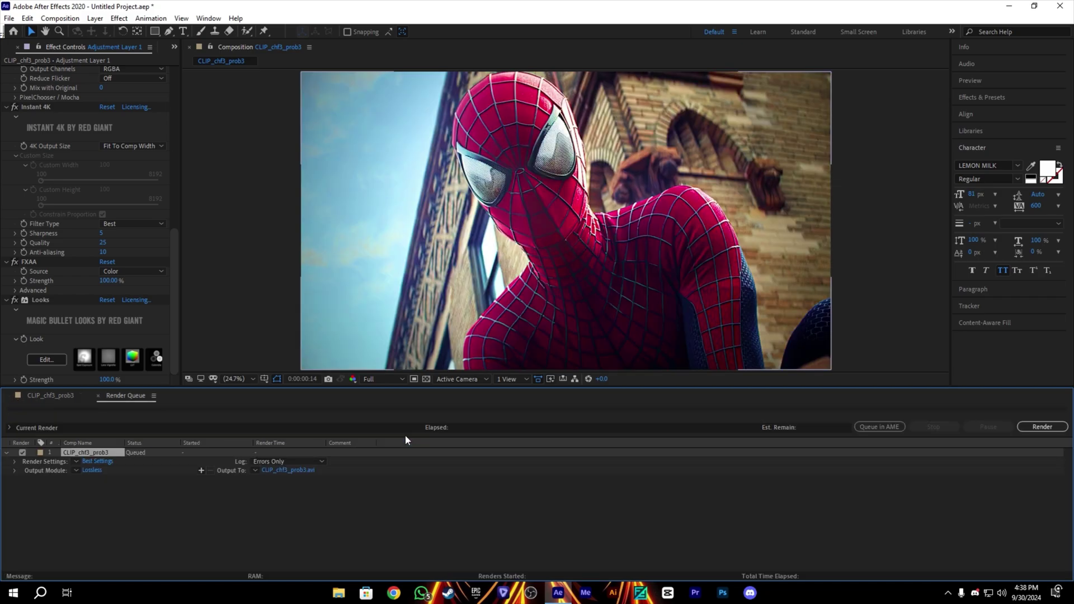
click(870, 430)
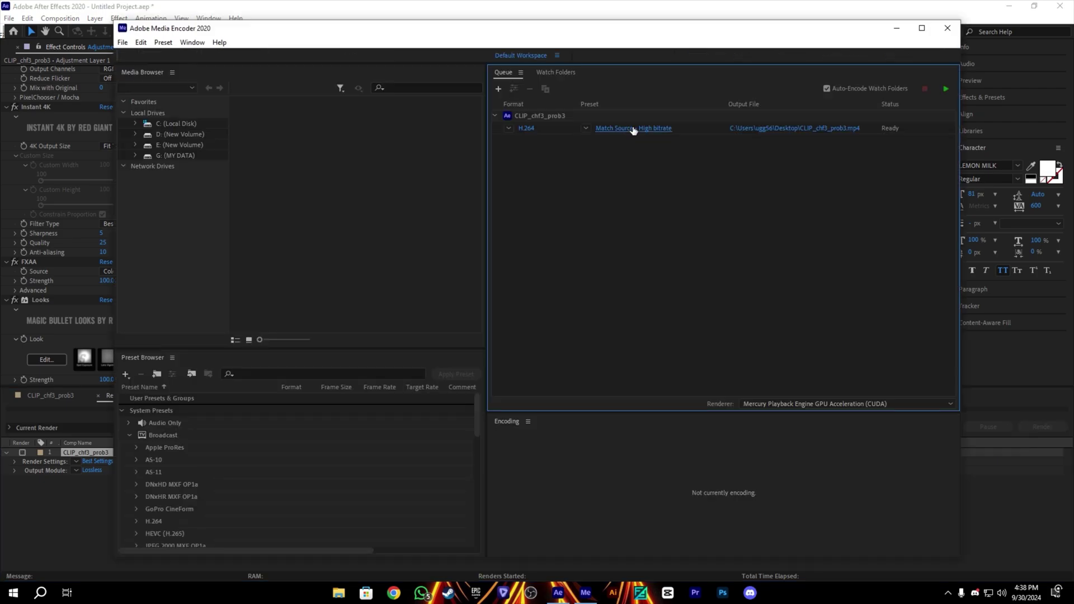
- Set the job's output file to CC.mp4 on the Desktop
click(634, 126)
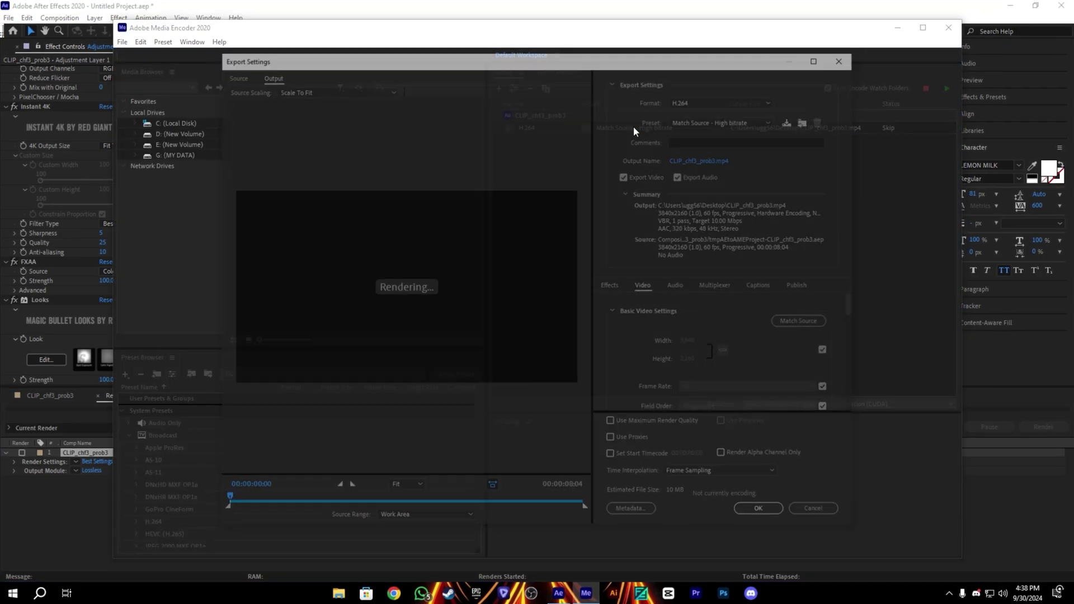
click(703, 159)
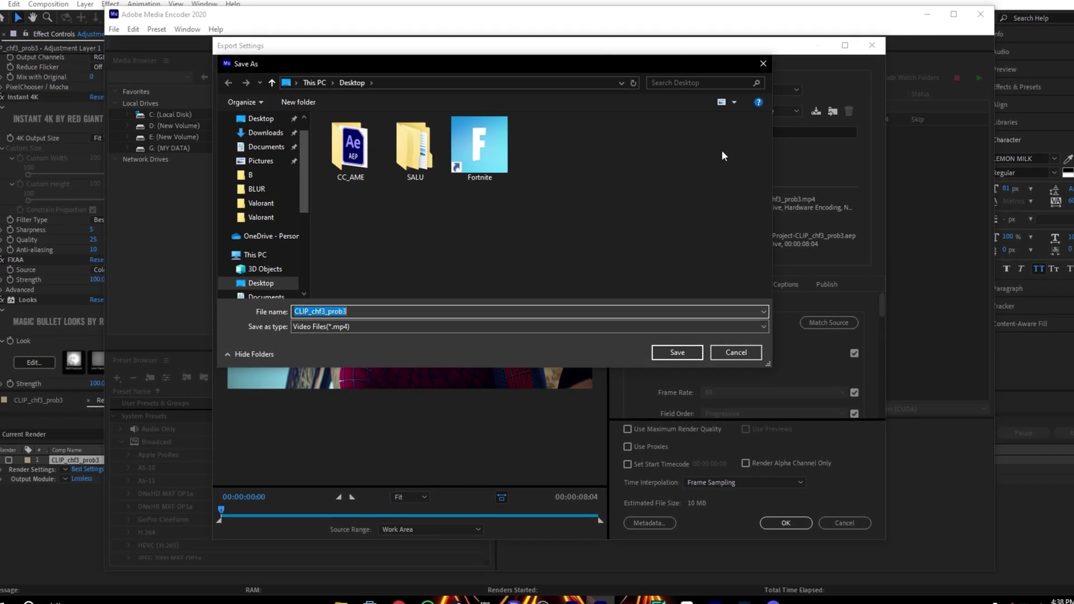
text(CC)
click(362, 260)
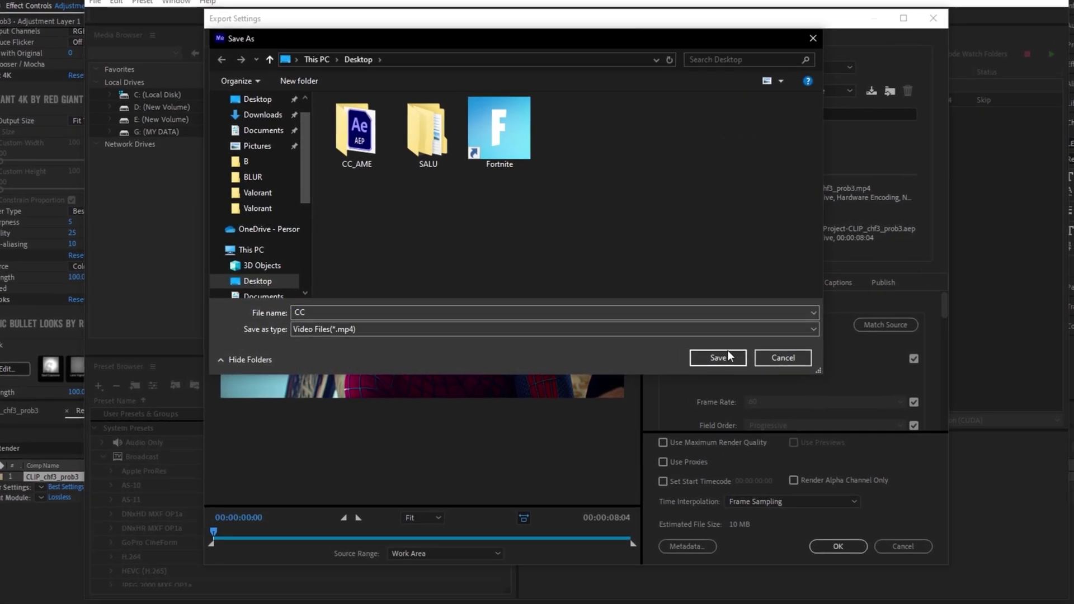
click(747, 360)
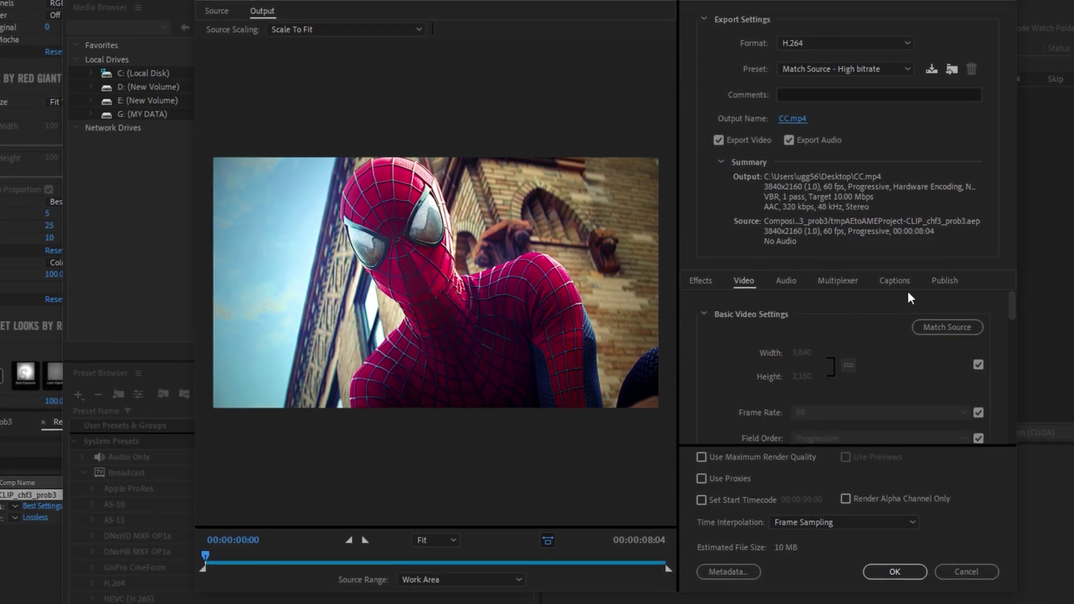
- Enable Render at Maximum Depth and Use Maximum Render Quality
scroll(878, 291, down, 2)
click(757, 344)
scroll(757, 344, down, 5)
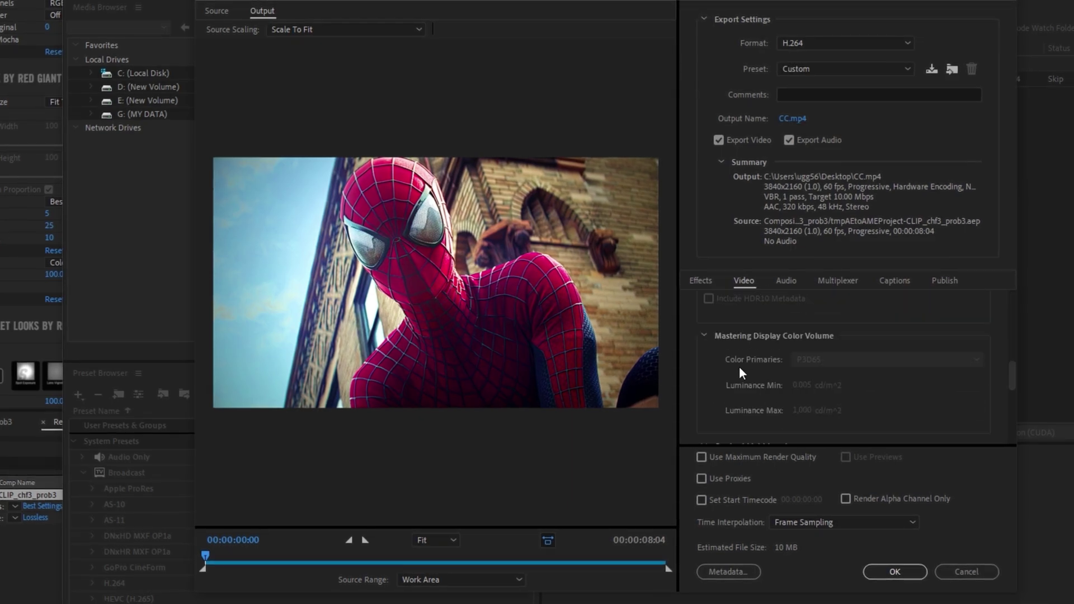
scroll(740, 373, down, 2)
click(722, 457)
scroll(718, 412, up, 5)
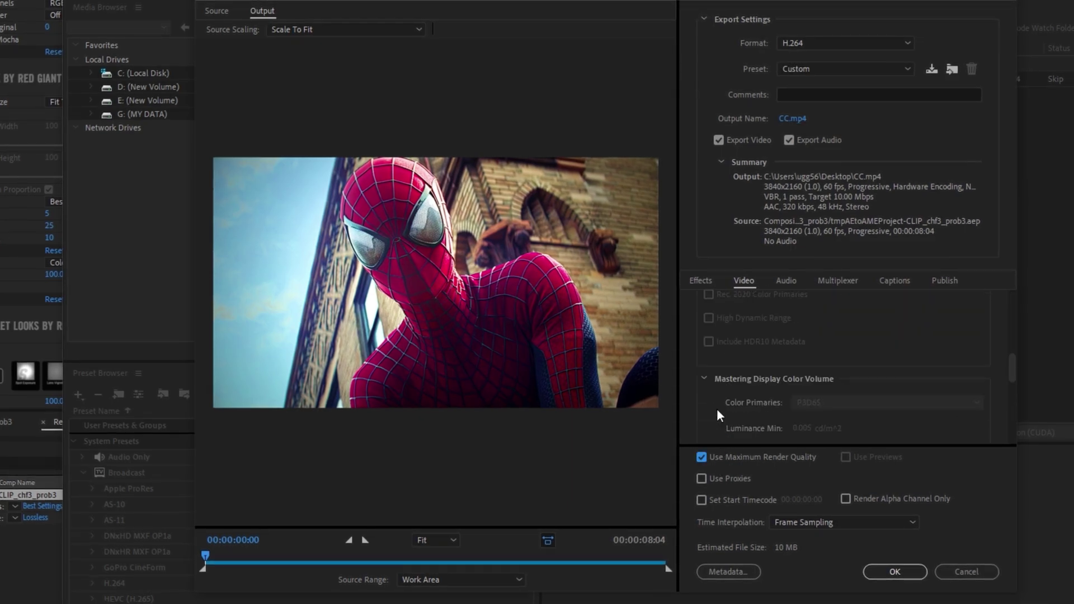
scroll(820, 375, up, 2)
scroll(798, 371, down, 6)
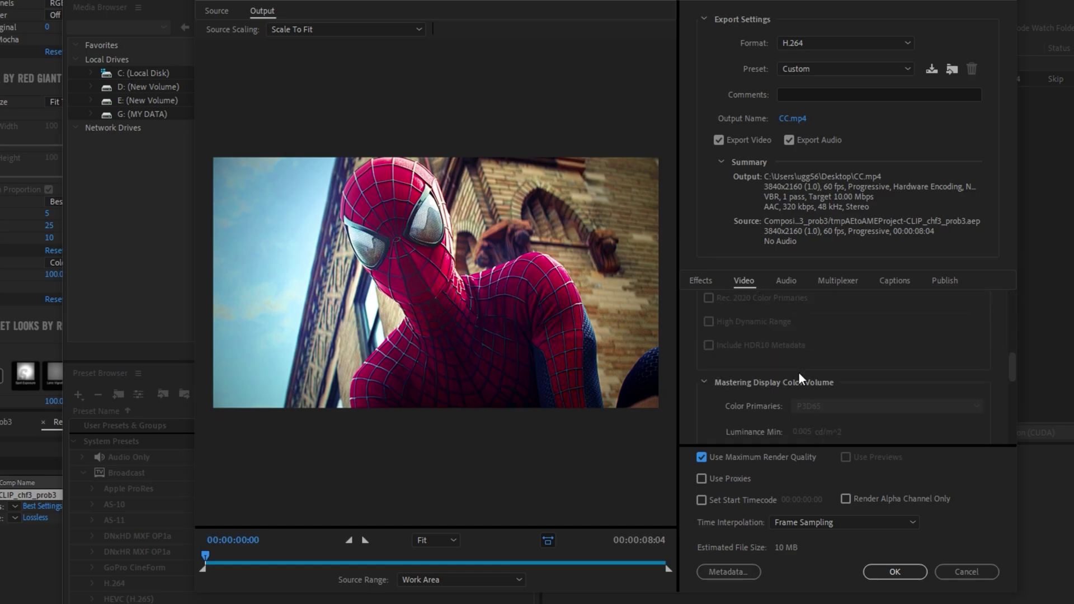
scroll(755, 392, down, 3)
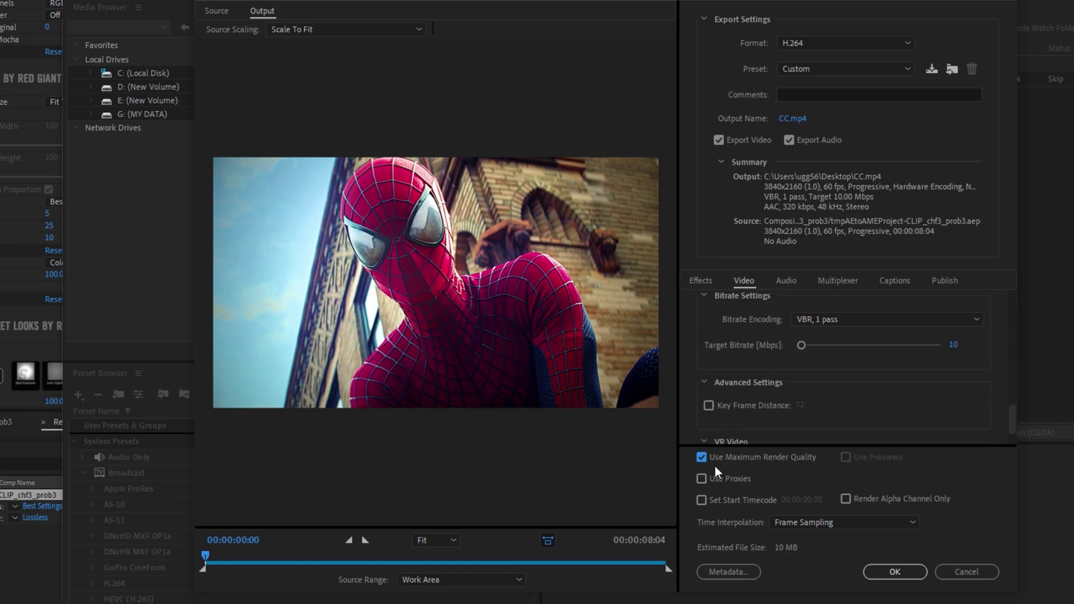
- Switch bitrate encoding to CBR at 80 Mbps and accept the export settings
click(830, 324)
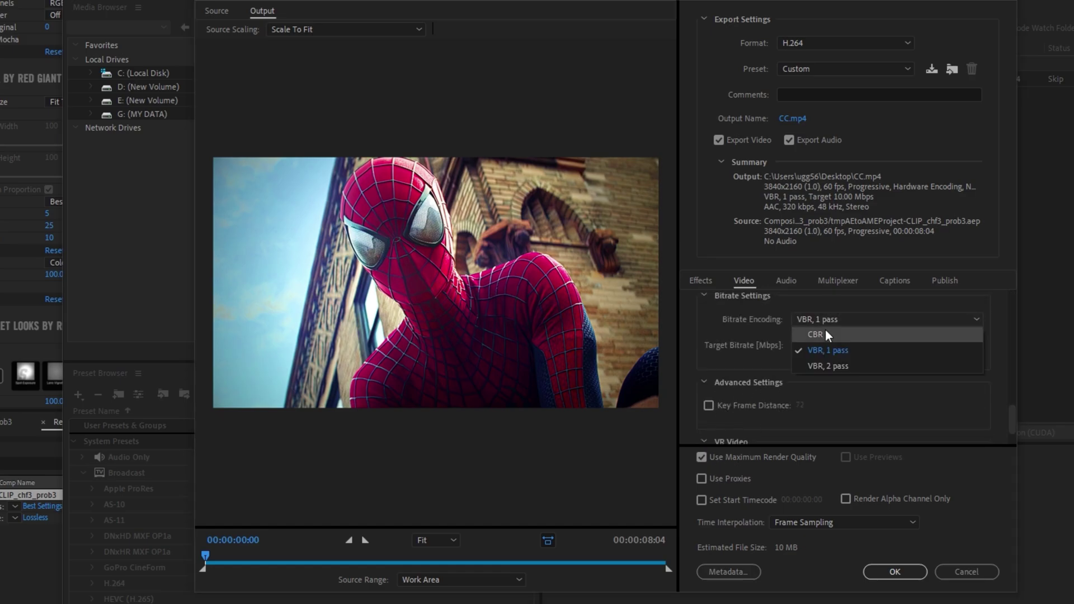
click(824, 329)
text(80)
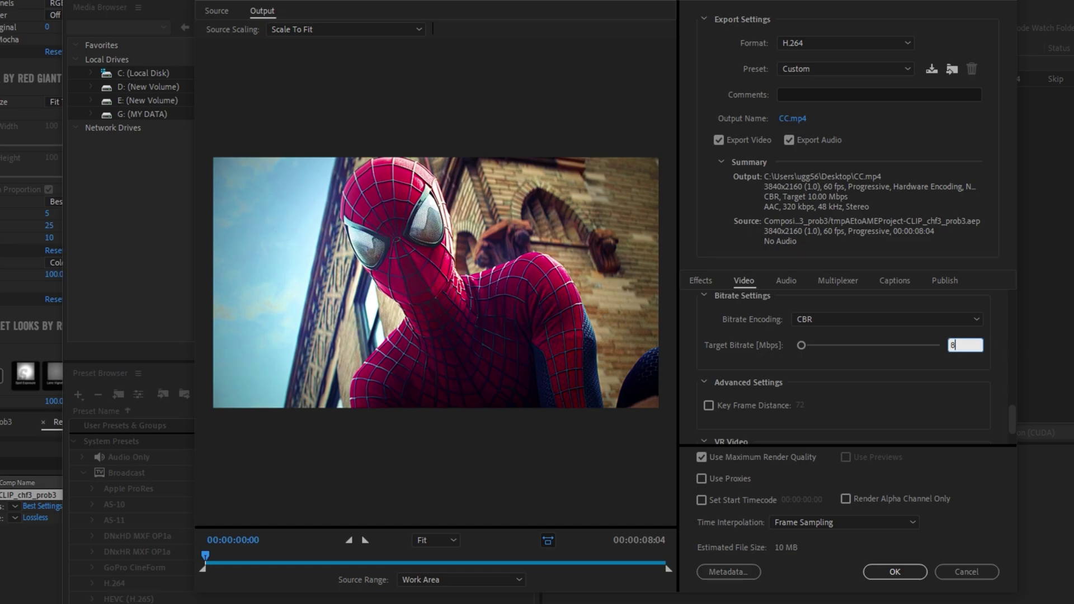
key(Return)
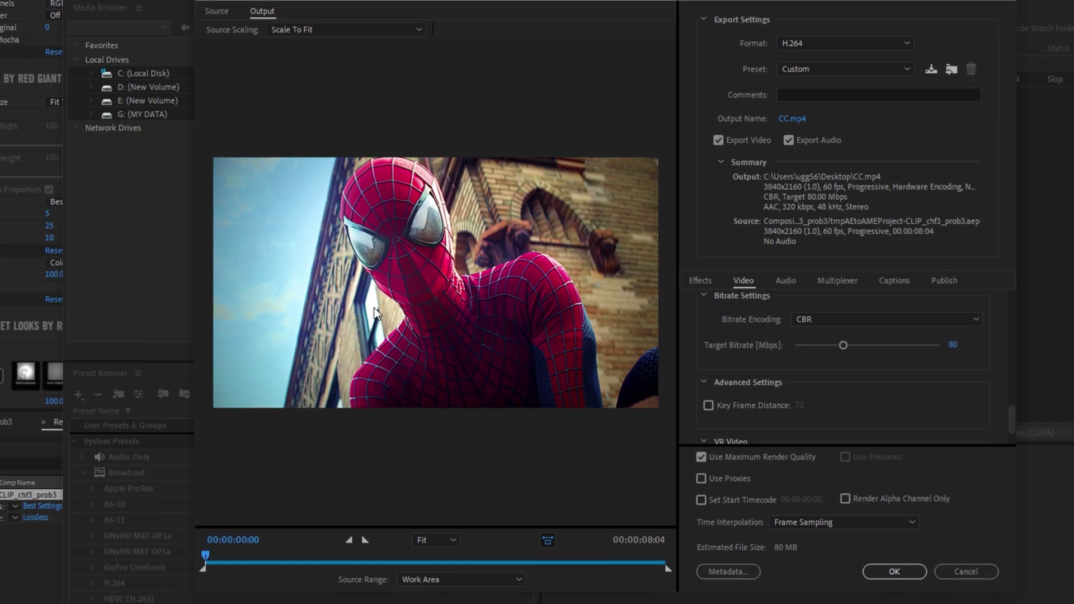
click(888, 573)
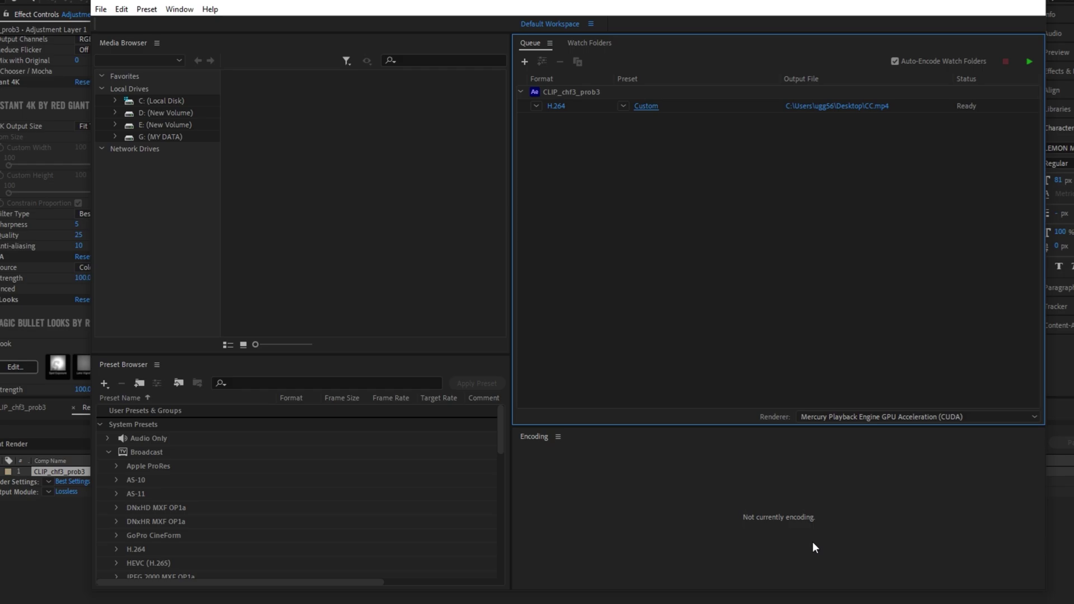